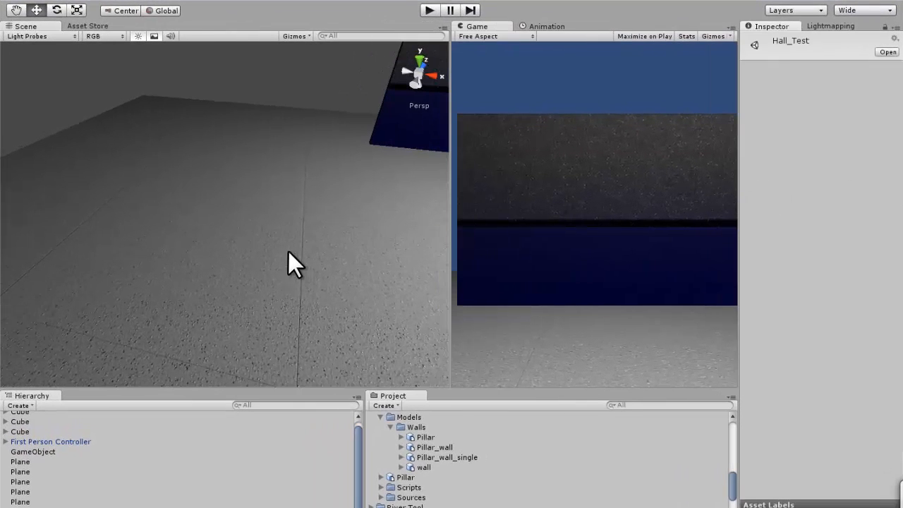
Step: Place a Pillar model from the Walls folder on the open floor of the hall scene
{"action": "left_click_drag", "start_coordinate": [288, 251], "coordinate": [202, 298], "text": "alt"}
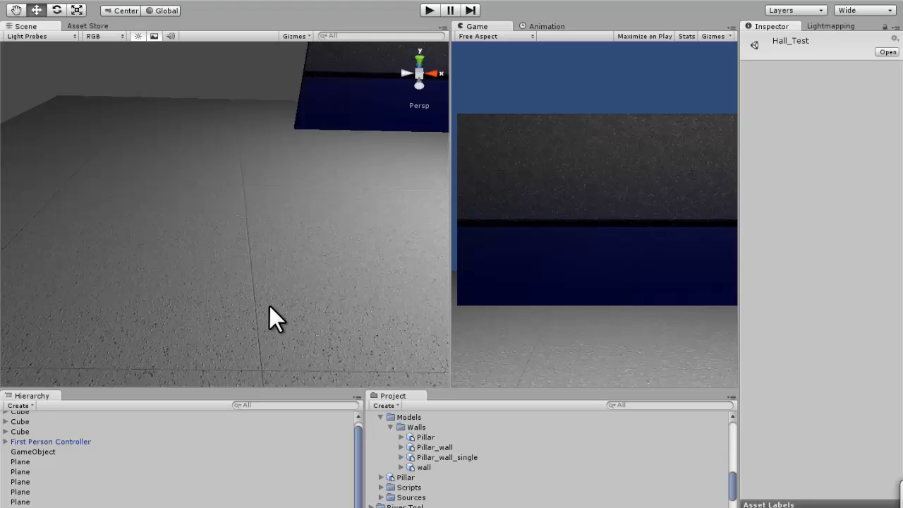
{"action": "right_click_drag", "start_coordinate": [280, 261], "coordinate": [280, 254]}
{"action": "key", "text": "a"}
{"action": "key", "text": "a"}
{"action": "key", "text": "a"}
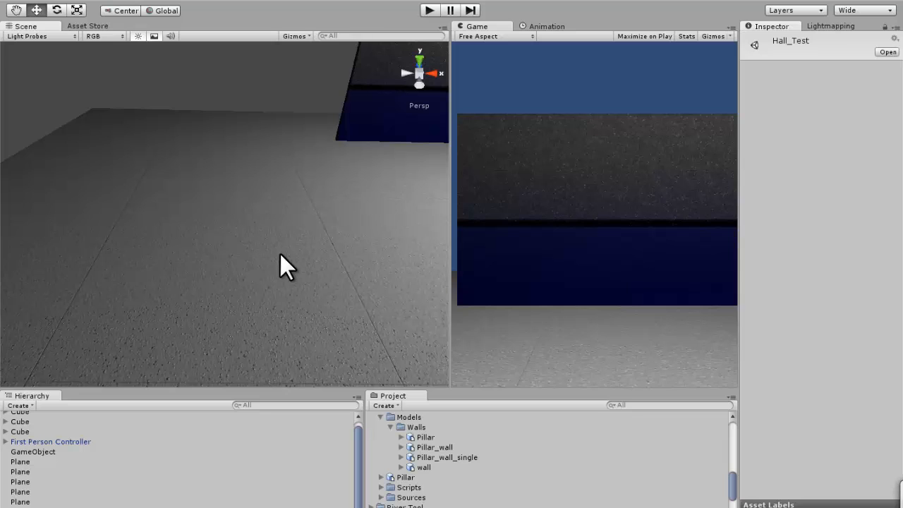
{"action": "right_click_drag", "start_coordinate": [310, 236], "coordinate": [254, 245]}
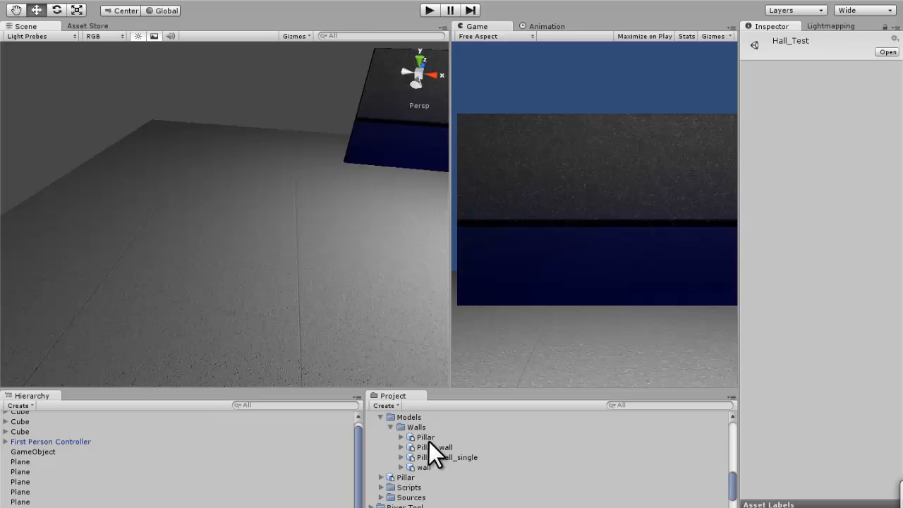
{"action": "left_click_drag", "start_coordinate": [419, 439], "coordinate": [232, 212]}
{"action": "right_click_drag", "start_coordinate": [280, 283], "coordinate": [252, 249]}
Step: Rotate the placed pillar about its vertical axis
{"action": "key", "text": "e"}
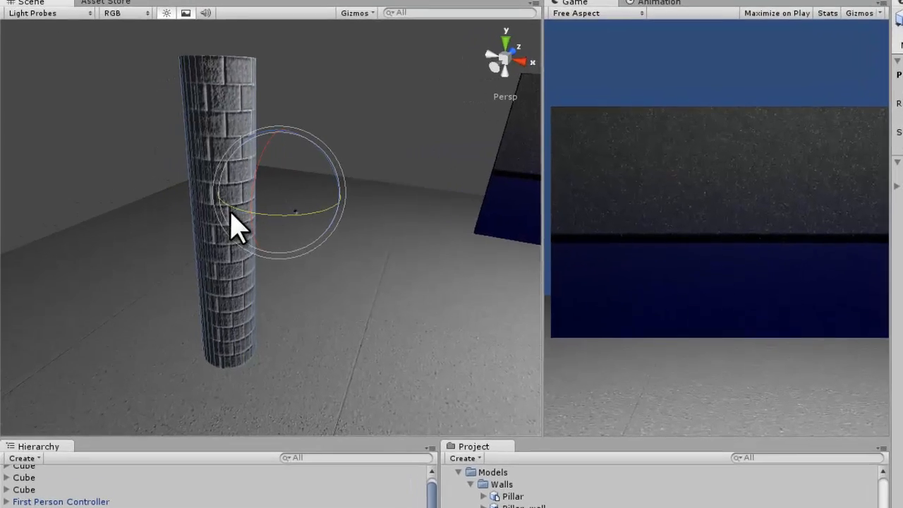
{"action": "left_click_drag", "start_coordinate": [194, 196], "coordinate": [77, 192]}
{"action": "left_click_drag", "start_coordinate": [117, 240], "coordinate": [346, 389]}
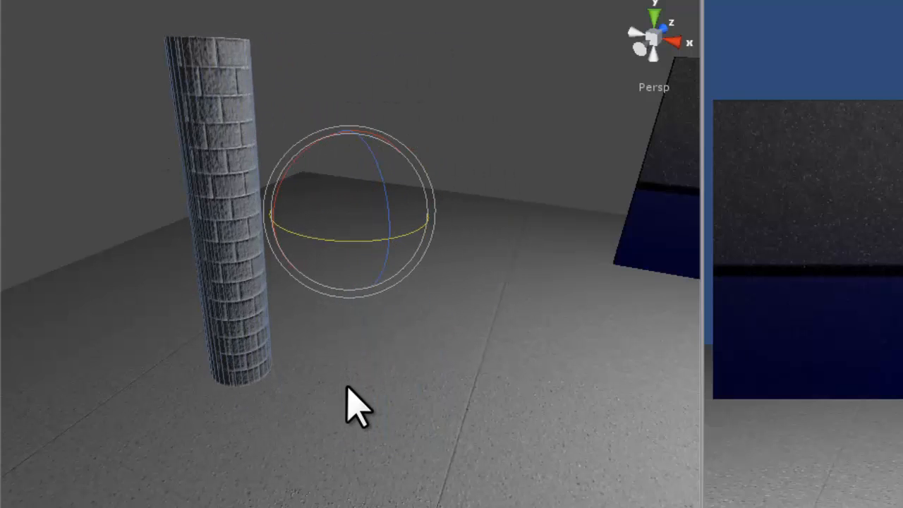
{"action": "left_click", "coordinate": [432, 100]}
Step: Delete the placed pillar from the floor
{"action": "right_click_drag", "start_coordinate": [414, 353], "coordinate": [80, 315]}
{"action": "key", "text": "w"}
{"action": "key", "text": "s"}
{"action": "key", "text": "d"}
{"action": "key", "text": "w"}
{"action": "key", "text": "s"}
{"action": "mouse_move", "coordinate": [442, 386]}
{"action": "right_mouse_down"}
{"action": "mouse_move", "coordinate": [56, 383]}
{"action": "mouse_move", "coordinate": [20, 292]}
{"action": "mouse_move", "coordinate": [1, 367]}
{"action": "mouse_move", "coordinate": [2, 466]}
{"action": "mouse_move", "coordinate": [2, 352]}
{"action": "mouse_move", "coordinate": [455, 392]}
{"action": "right_mouse_up"}
{"action": "key", "text": "d"}
{"action": "key", "text": "w"}
{"action": "key", "text": "s"}
{"action": "key", "text": "w"}
{"action": "key", "text": "s"}
{"action": "key", "text": "a"}
{"action": "left_click", "coordinate": [454, 387]}
{"action": "key", "text": "Delete"}
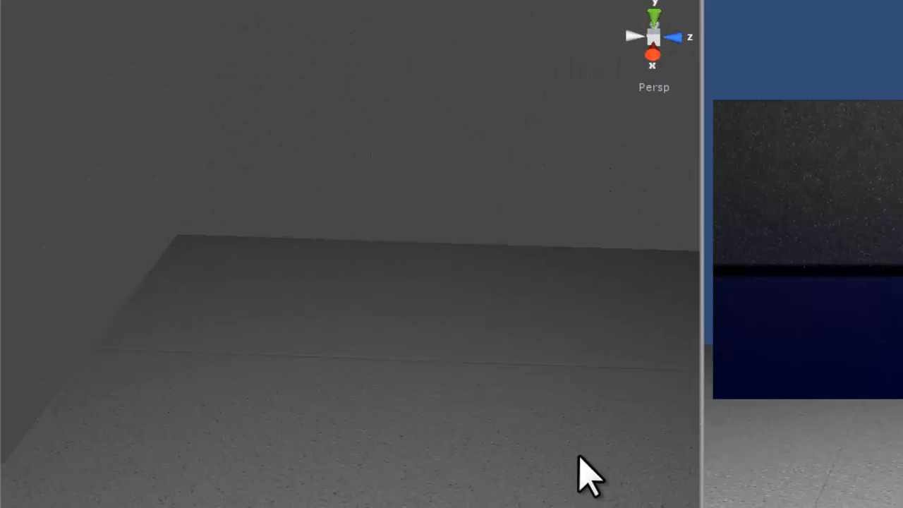
Step: Try out a combined pillar-and-wall model on the empty floor and remove it from the scene
{"action": "right_click_drag", "start_coordinate": [579, 455], "coordinate": [698, 504]}
{"action": "left_click_drag", "start_coordinate": [466, 391], "coordinate": [282, 289]}
{"action": "key", "text": "f"}
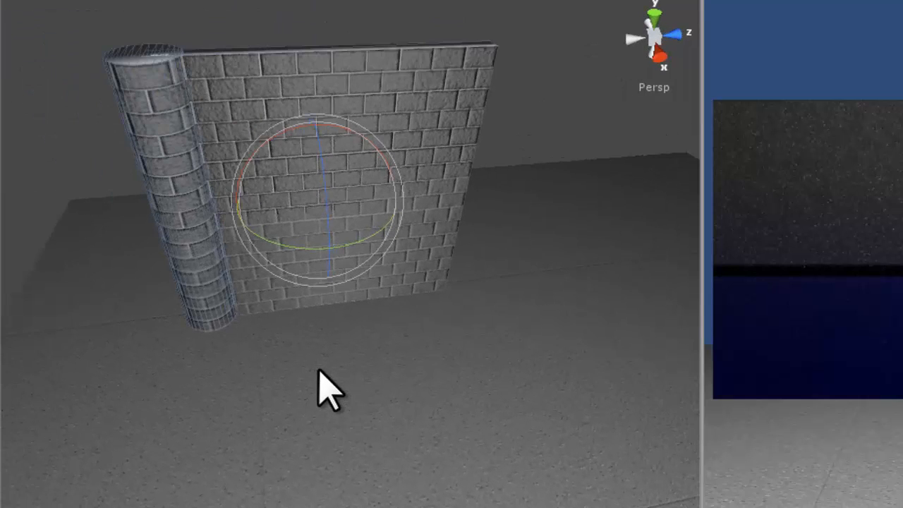
{"action": "left_click_drag", "start_coordinate": [508, 494], "coordinate": [433, 424]}
{"action": "key", "text": "f"}
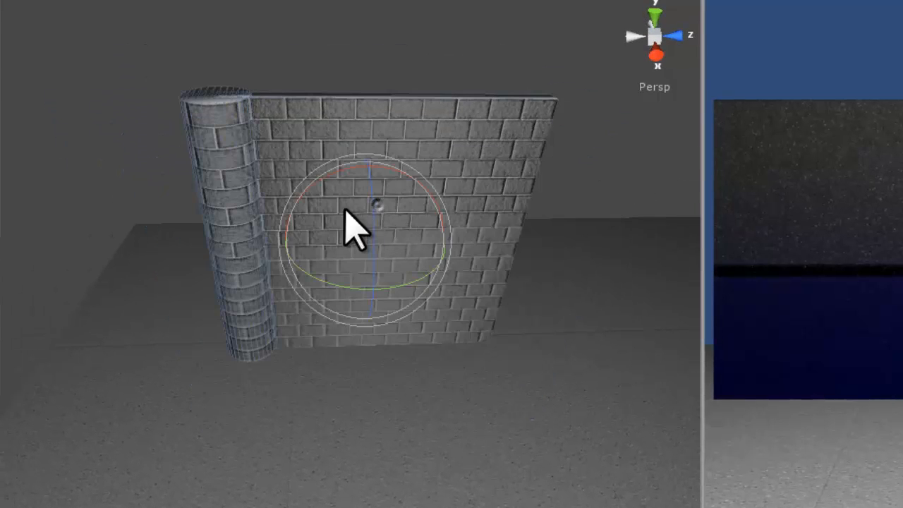
{"action": "key", "text": "Delete"}
{"action": "right_click_drag", "start_coordinate": [470, 377], "coordinate": [628, 396]}
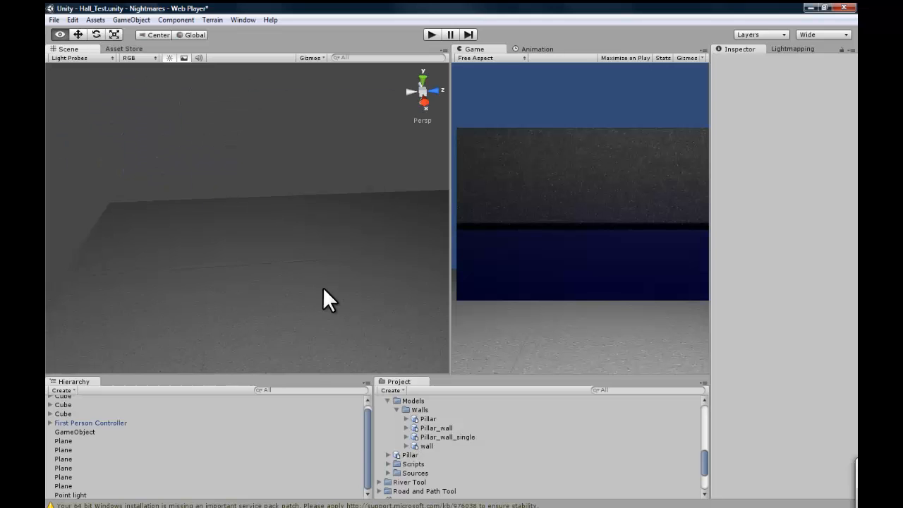
Step: Place a Pillar_wall model on the floor near the corner of the hall
{"action": "right_click_drag", "start_coordinate": [407, 297], "coordinate": [384, 285]}
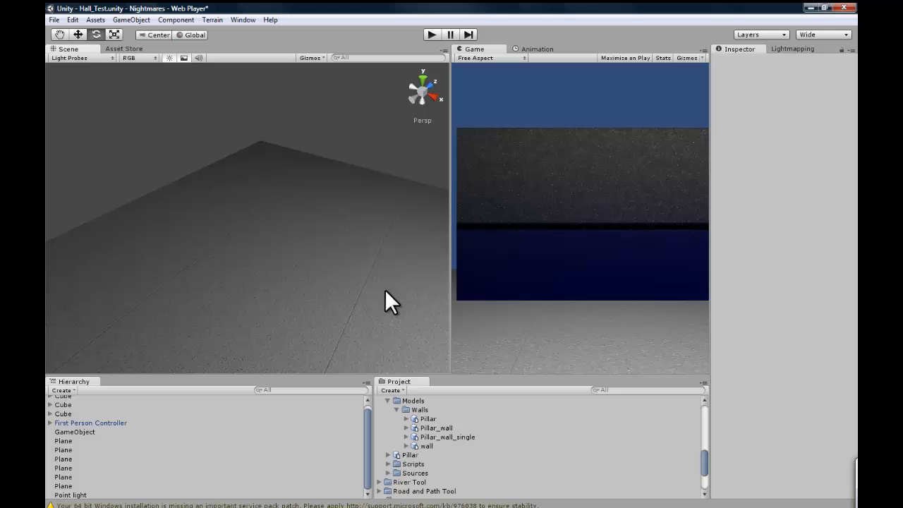
{"action": "right_click_drag", "start_coordinate": [292, 232], "coordinate": [257, 273]}
{"action": "right_click_drag", "start_coordinate": [150, 293], "coordinate": [427, 427]}
{"action": "left_click_drag", "start_coordinate": [432, 429], "coordinate": [298, 303]}
{"action": "right_click_drag", "start_coordinate": [298, 303], "coordinate": [88, 237]}
{"action": "key", "text": "s"}
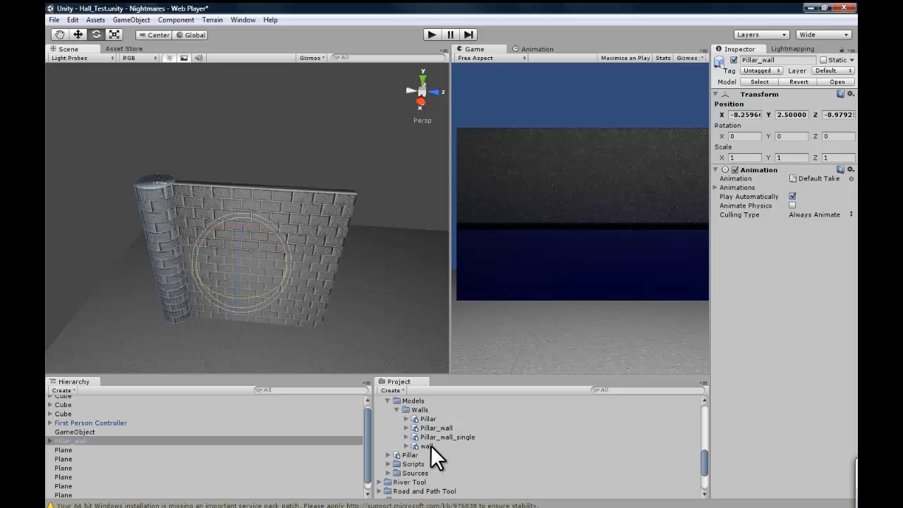
Step: Extend the Pillar_wall piece with further wall models in line and a Pillar covering the joint between them
{"action": "left_click_drag", "start_coordinate": [429, 446], "coordinate": [393, 329]}
{"action": "key", "text": "f"}
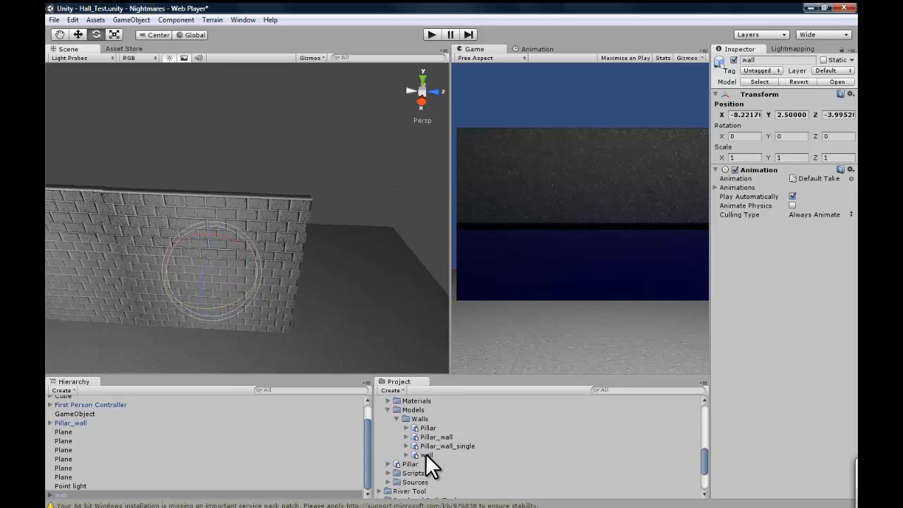
{"action": "left_click_drag", "start_coordinate": [426, 454], "coordinate": [363, 330]}
{"action": "left_click_drag", "start_coordinate": [292, 339], "coordinate": [342, 286], "text": "alt"}
{"action": "left_click_drag", "start_coordinate": [342, 286], "coordinate": [293, 334], "text": "alt"}
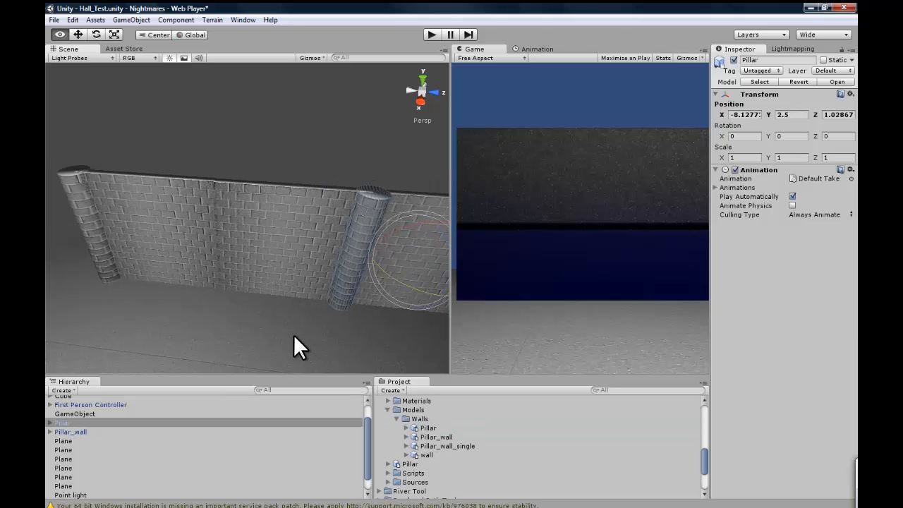
Step: Delete the pillar, the wall sections and the Pillar_wall piece from the scene
{"action": "key", "text": "Delete"}
{"action": "left_click", "coordinate": [373, 257]}
{"action": "key", "text": "Delete"}
{"action": "left_click", "coordinate": [323, 242]}
{"action": "key", "text": "Delete"}
{"action": "left_click", "coordinate": [137, 220]}
{"action": "key", "text": "Delete"}
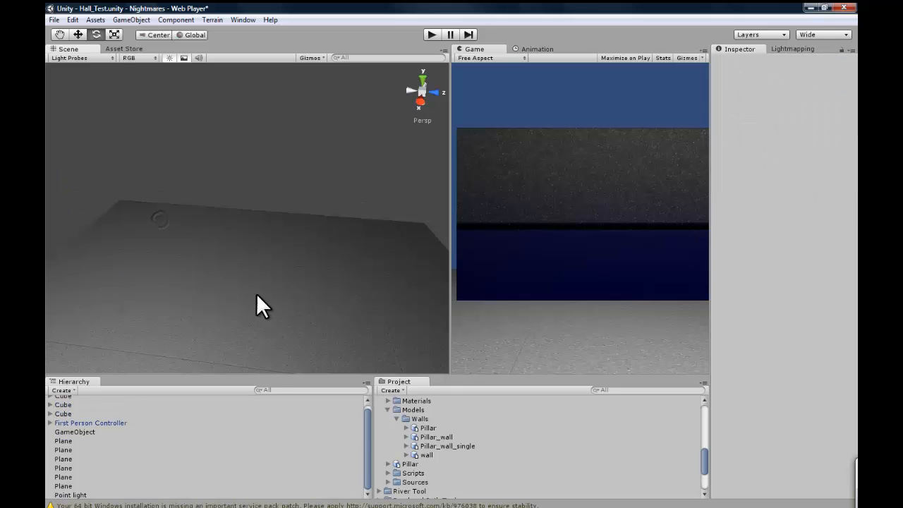
Step: Place a Pillar model at the free end of the blue and black wall
{"action": "left_click_drag", "start_coordinate": [256, 293], "coordinate": [323, 256], "text": "alt"}
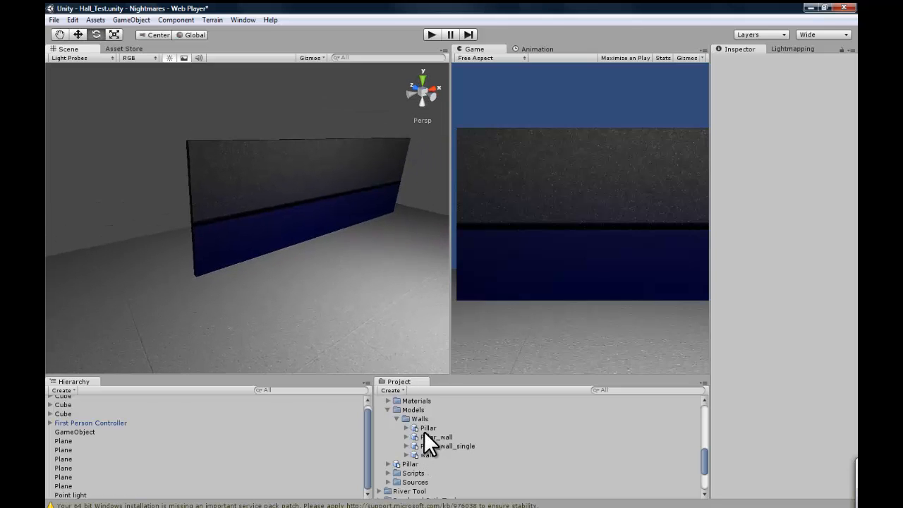
{"action": "left_click_drag", "start_coordinate": [425, 429], "coordinate": [172, 252]}
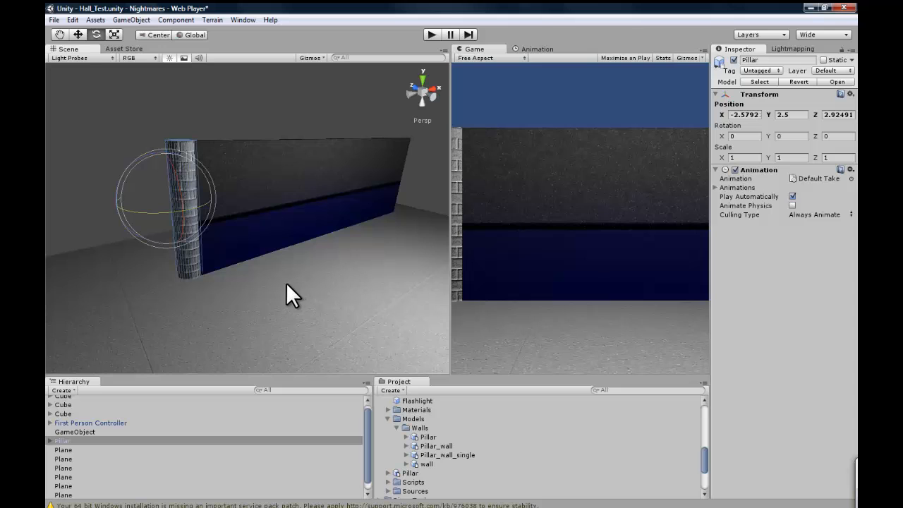
{"action": "left_click_drag", "start_coordinate": [277, 280], "coordinate": [244, 273], "text": "alt"}
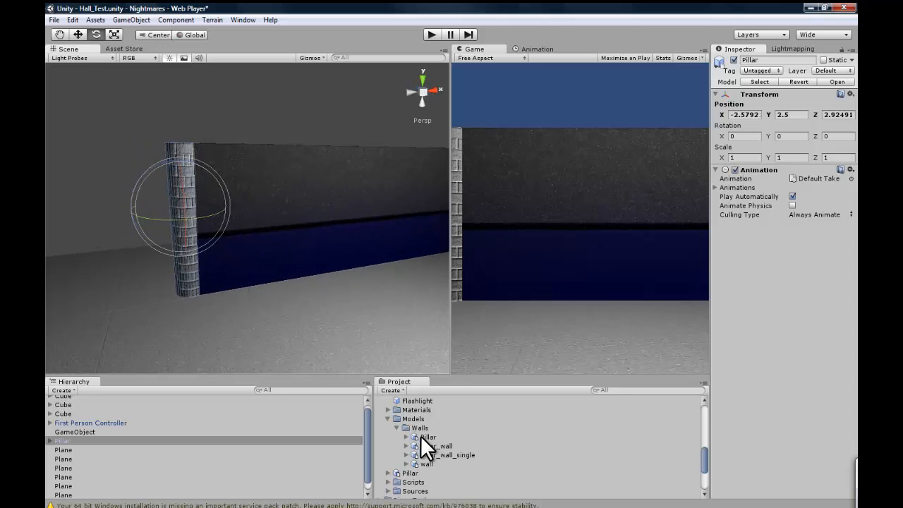
{"action": "left_click", "coordinate": [239, 173]}
{"action": "left_click", "coordinate": [185, 174]}
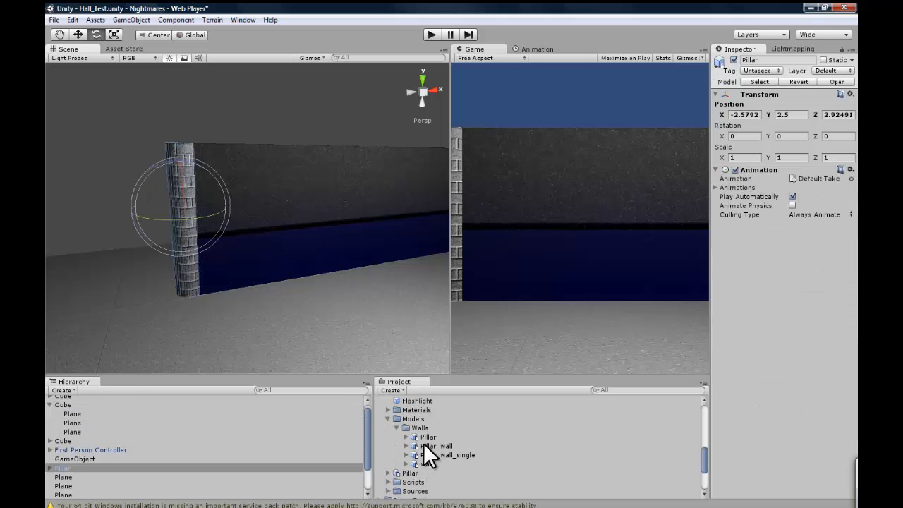
Step: Place a brick wall model beside the pillar, at an angle to the blue wall
{"action": "left_click_drag", "start_coordinate": [423, 445], "coordinate": [254, 300]}
{"action": "mouse_move", "coordinate": [363, 299]}
{"action": "left_mouse_down", "text": "alt"}
{"action": "mouse_move", "coordinate": [359, 323]}
{"action": "mouse_move", "coordinate": [464, 339]}
{"action": "mouse_move", "coordinate": [321, 317]}
{"action": "mouse_move", "coordinate": [386, 317]}
{"action": "mouse_move", "coordinate": [359, 317]}
{"action": "mouse_move", "coordinate": [372, 310]}
{"action": "left_mouse_up", "text": "alt"}
{"action": "scroll", "coordinate": [385, 317], "scroll_direction": "up", "scroll_amount": 3, "text": "alt"}
{"action": "scroll", "coordinate": [371, 310], "scroll_direction": "up", "scroll_amount": 3, "text": "alt"}
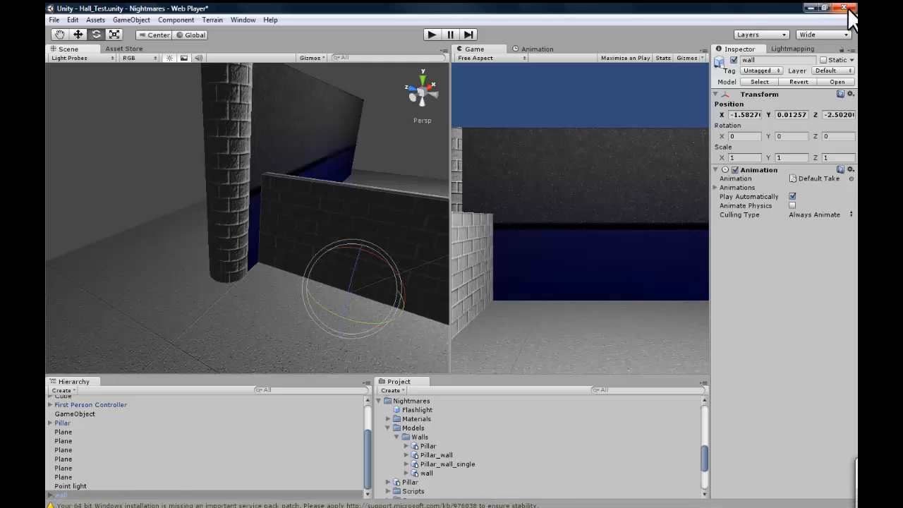
Step: Switch to Blender and check the Autodesk FBX (.fbx) option among the export formats
{"action": "left_click", "coordinate": [808, 8]}
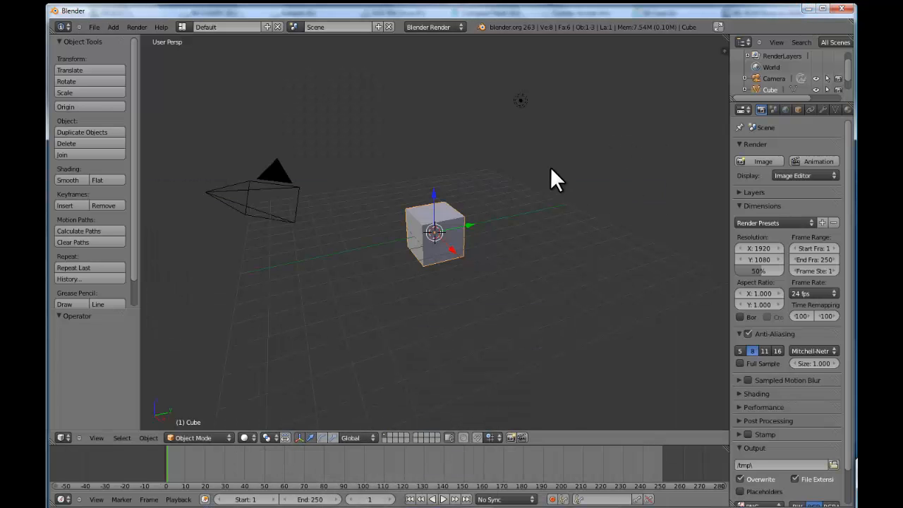
{"action": "middle_click_drag", "start_coordinate": [528, 199], "coordinate": [318, 240]}
{"action": "left_click", "coordinate": [88, 24]}
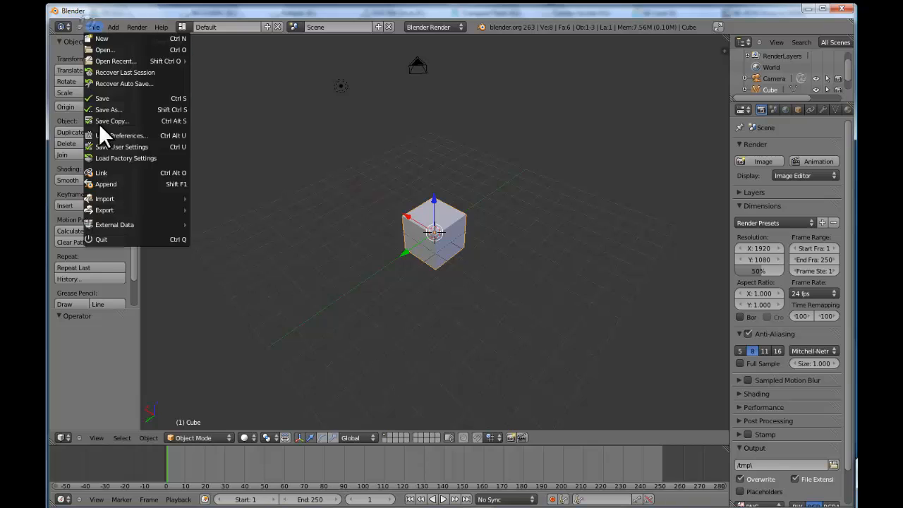
{"action": "mouse_move", "coordinate": [111, 208]}
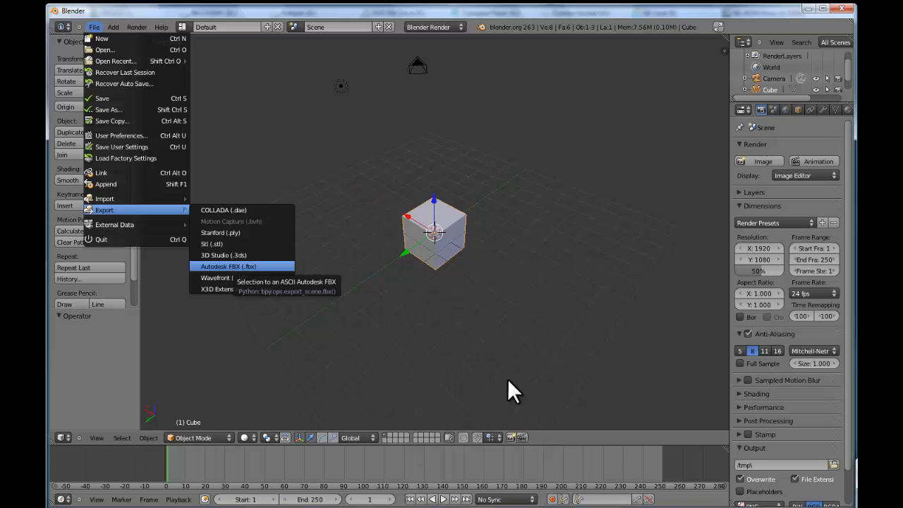
{"action": "left_click", "coordinate": [429, 321]}
{"action": "middle_click_drag", "start_coordinate": [501, 264], "coordinate": [485, 271]}
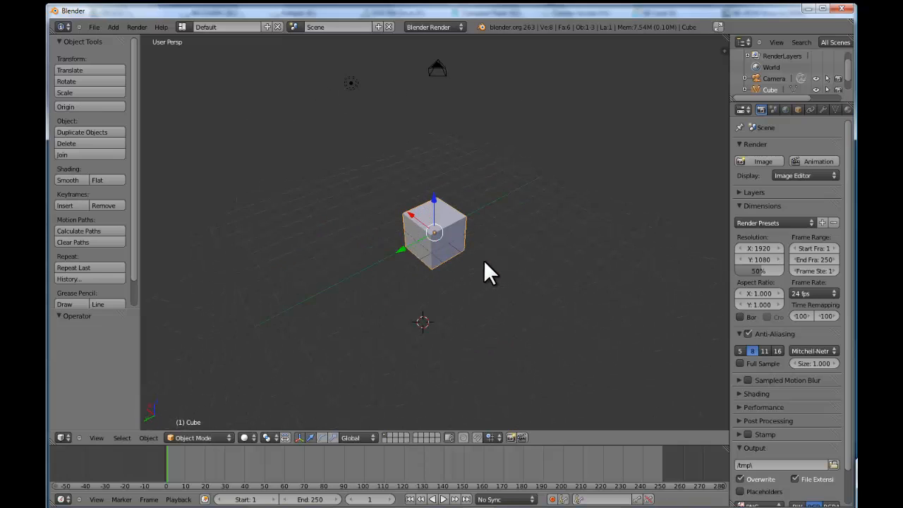
Step: Start a new file by reloading the start-up file
{"action": "left_click", "coordinate": [92, 26]}
{"action": "left_click", "coordinate": [102, 38]}
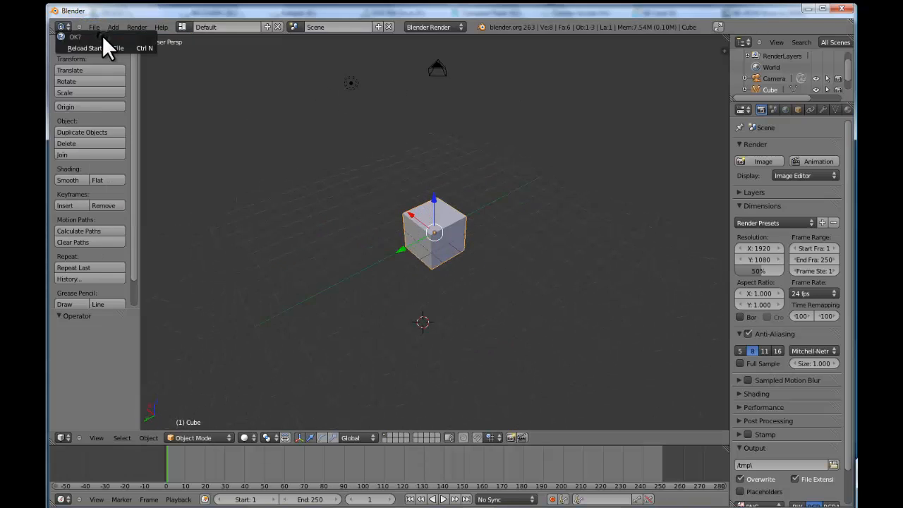
{"action": "left_click", "coordinate": [99, 43]}
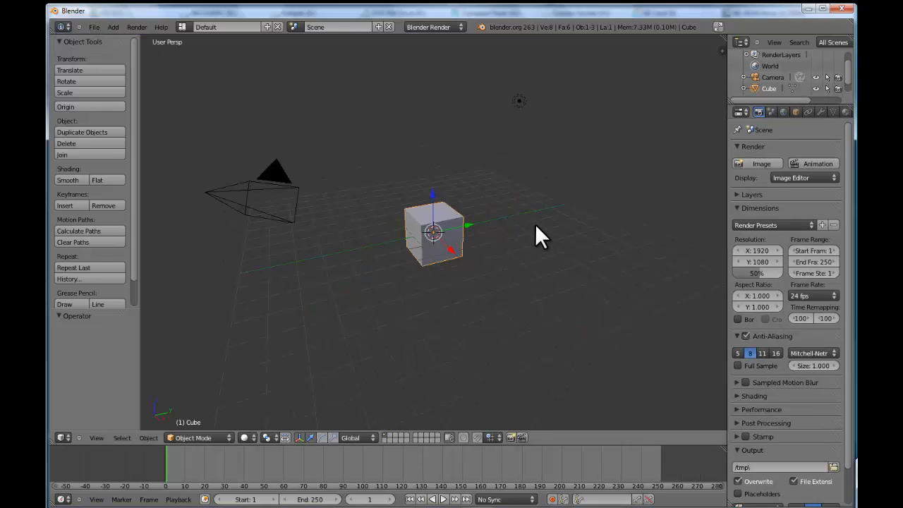
Step: Delete the default cube, lamp and camera to empty the scene
{"action": "middle_click_drag", "start_coordinate": [535, 225], "coordinate": [513, 242]}
{"action": "key", "text": "x"}
{"action": "left_click", "coordinate": [405, 219]}
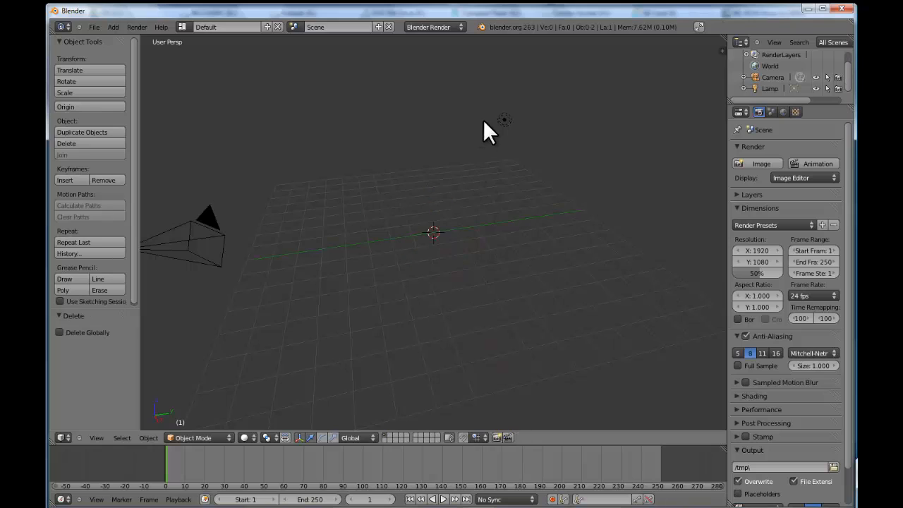
{"action": "left_click", "coordinate": [503, 119]}
{"action": "key", "text": "x"}
{"action": "left_click", "coordinate": [497, 120]}
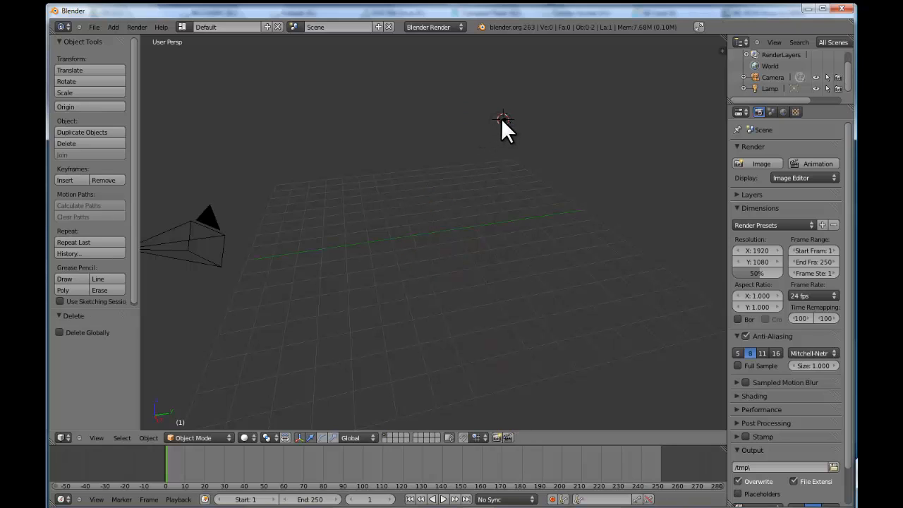
{"action": "right_click", "coordinate": [209, 223]}
{"action": "key", "text": "x"}
{"action": "left_click", "coordinate": [210, 224]}
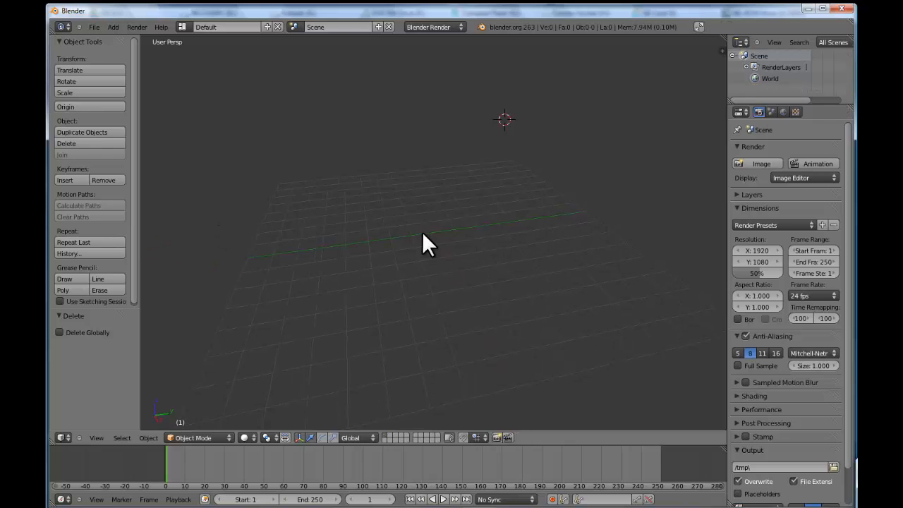
Step: Add a cylinder mesh near the centre of the grid
{"action": "middle_click_drag", "start_coordinate": [423, 234], "coordinate": [502, 242]}
{"action": "middle_click_drag", "start_coordinate": [459, 121], "coordinate": [335, 285]}
{"action": "left_click", "coordinate": [113, 27]}
{"action": "mouse_move", "coordinate": [120, 39]}
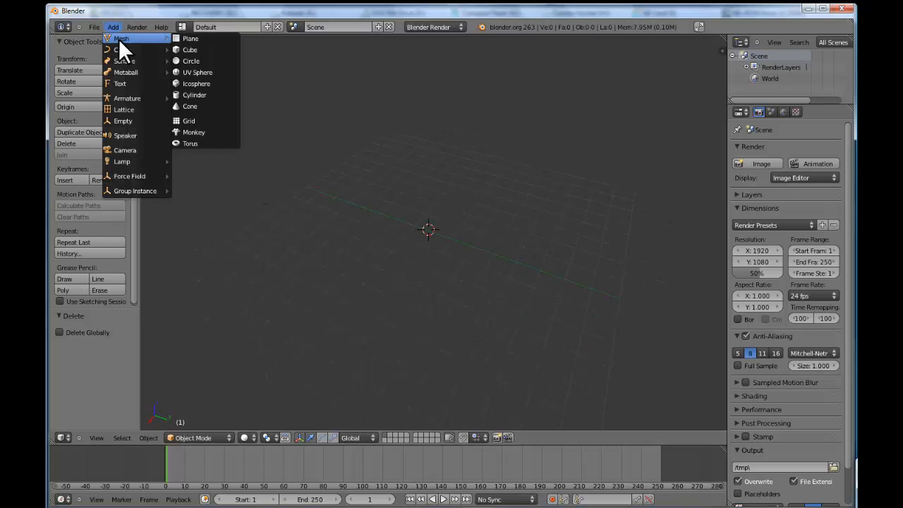
{"action": "left_click", "coordinate": [201, 94]}
{"action": "middle_click_drag", "start_coordinate": [451, 194], "coordinate": [542, 196]}
Step: Set the cylinder's Z scale to 250 in its object properties
{"action": "left_click", "coordinate": [795, 111]}
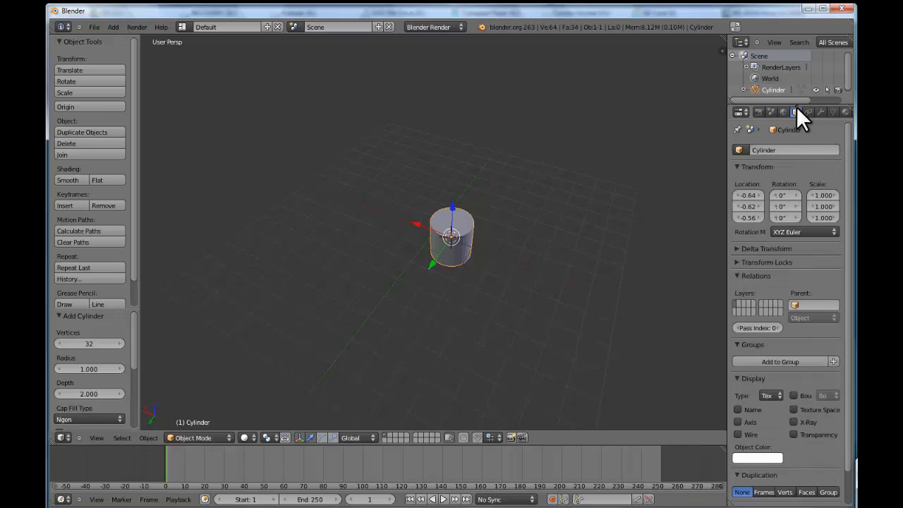
{"action": "left_click", "coordinate": [821, 215]}
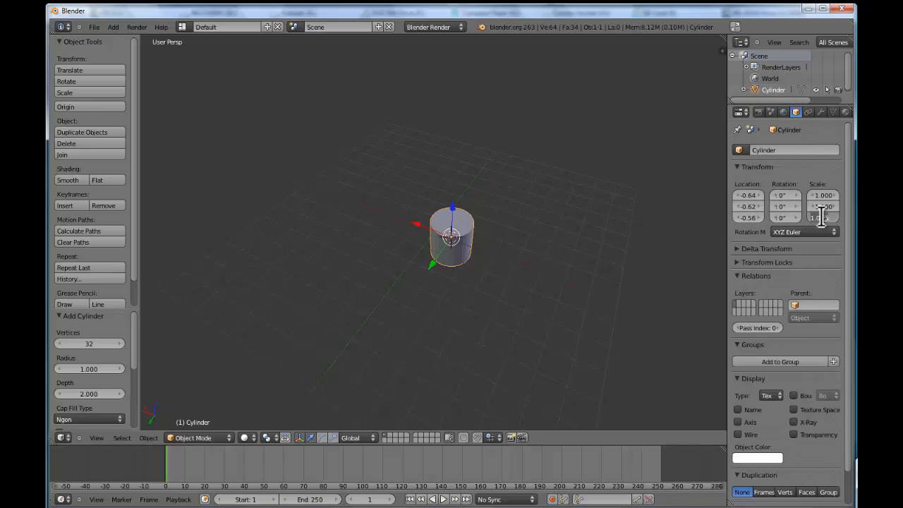
{"action": "type", "text": "25"}
{"action": "key", "text": "Return"}
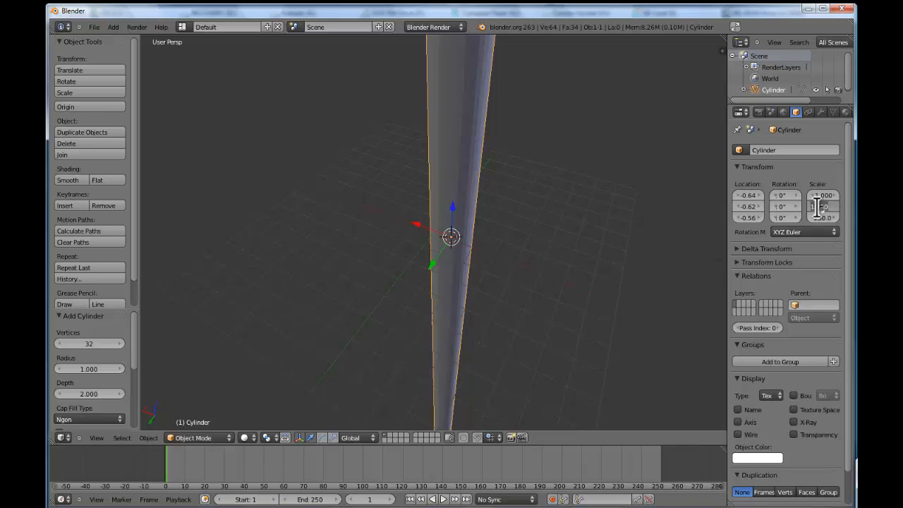
Step: Set the cylinder's Y and X scale to 50 each, keeping its current location
{"action": "left_click", "coordinate": [821, 206]}
{"action": "type", "text": "50"}
{"action": "key", "text": "Return"}
{"action": "left_click", "coordinate": [819, 196]}
{"action": "type", "text": "50"}
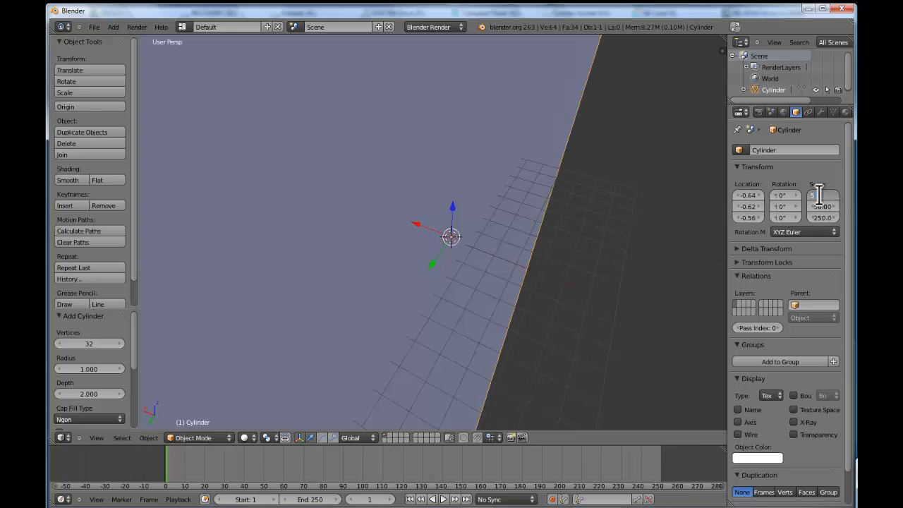
{"action": "key", "text": "Return"}
{"action": "key", "text": "g"}
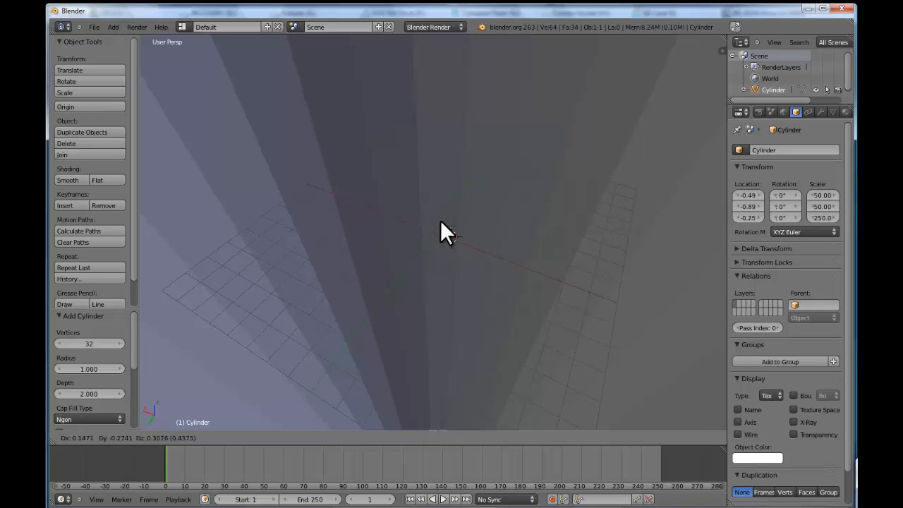
{"action": "right_click", "coordinate": [436, 213]}
{"action": "middle_click_drag", "start_coordinate": [435, 213], "coordinate": [435, 178]}
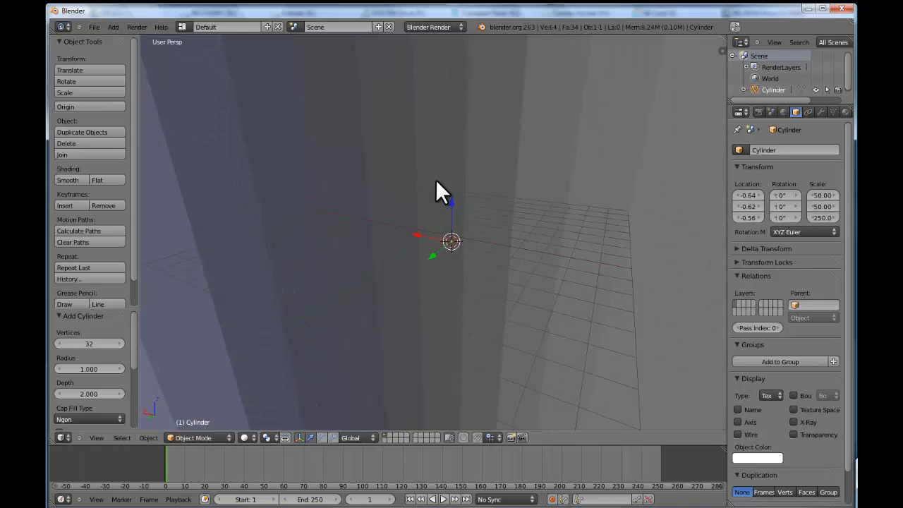
Step: Set the cylinder's X, Y and Z location to 0 so it sits at the world origin
{"action": "mouse_move", "coordinate": [431, 258]}
{"action": "middle_mouse_down"}
{"action": "mouse_move", "coordinate": [430, 238]}
{"action": "mouse_move", "coordinate": [430, 256]}
{"action": "middle_mouse_up"}
{"action": "middle_click_drag", "start_coordinate": [530, 266], "coordinate": [496, 313]}
{"action": "scroll", "coordinate": [496, 310], "scroll_direction": "down", "scroll_amount": 10}
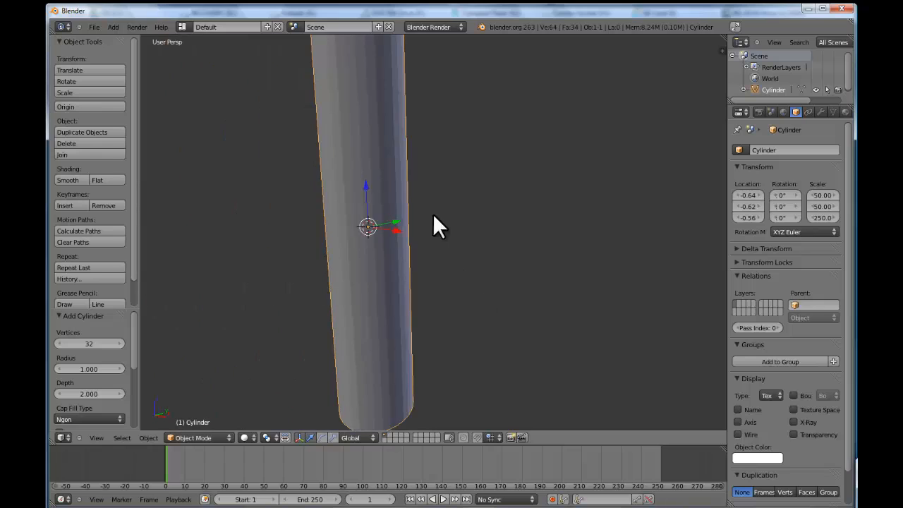
{"action": "middle_click_drag", "start_coordinate": [493, 267], "coordinate": [547, 289], "text": "shift"}
{"action": "type", "text": "0"}
{"action": "key", "text": "Return"}
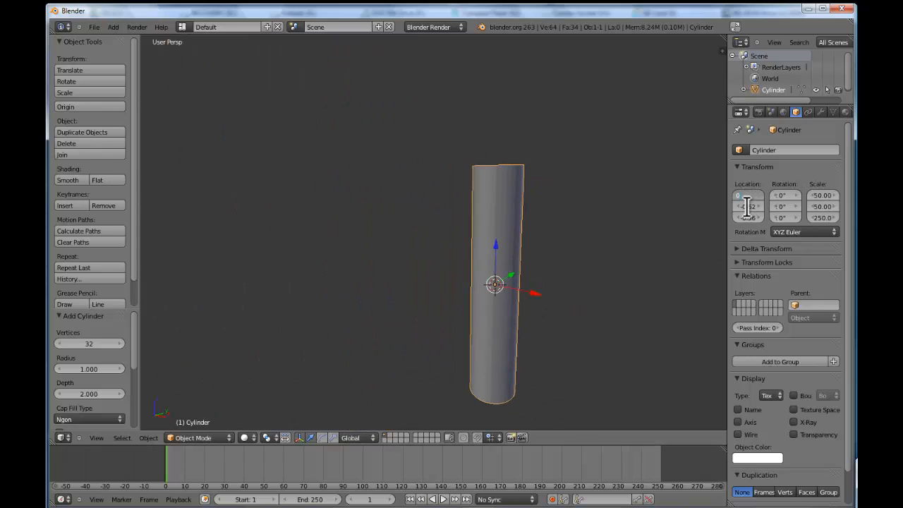
{"action": "left_click", "coordinate": [748, 207]}
{"action": "type", "text": "0"}
{"action": "key", "text": "Return"}
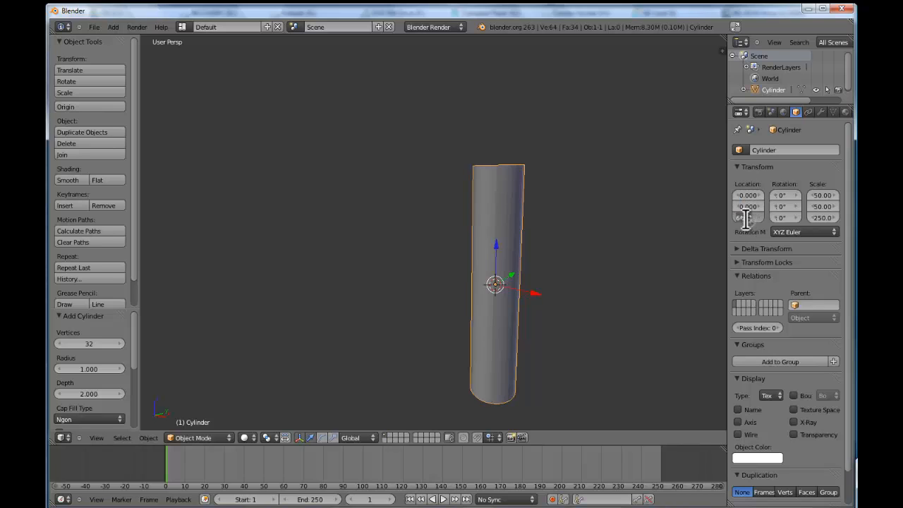
{"action": "left_click", "coordinate": [748, 218]}
{"action": "type", "text": "0"}
{"action": "key", "text": "Return"}
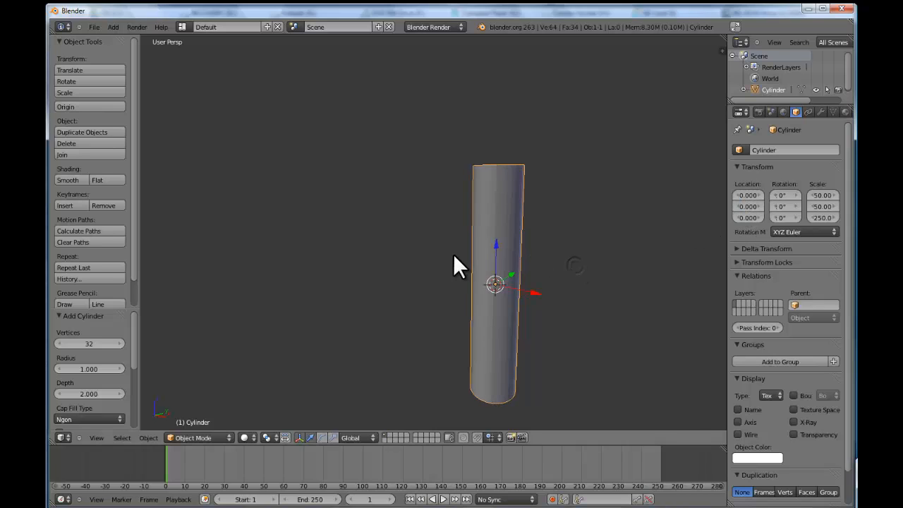
Step: Switch the cylinder to Edit Mode and set the selection mode to edges
{"action": "middle_click_drag", "start_coordinate": [453, 253], "coordinate": [549, 261]}
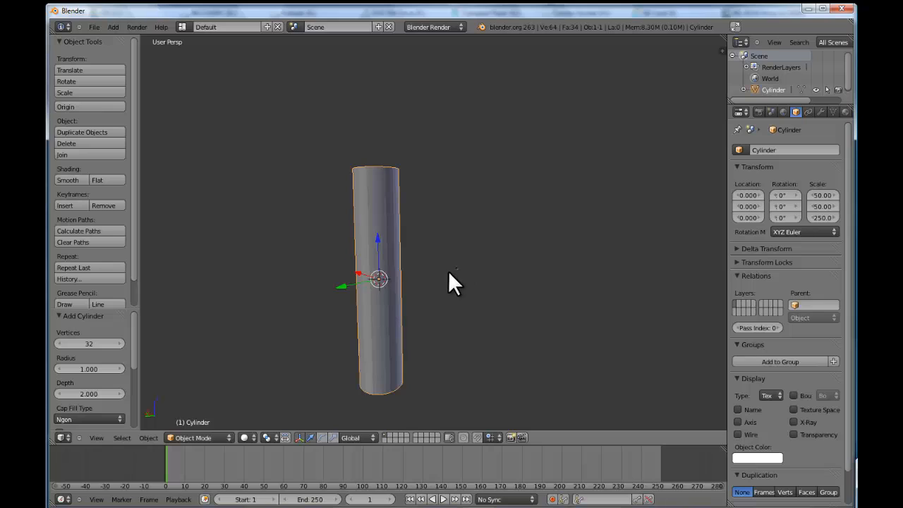
{"action": "left_click", "coordinate": [457, 308]}
{"action": "scroll", "coordinate": [429, 321], "scroll_direction": "up", "scroll_amount": 4}
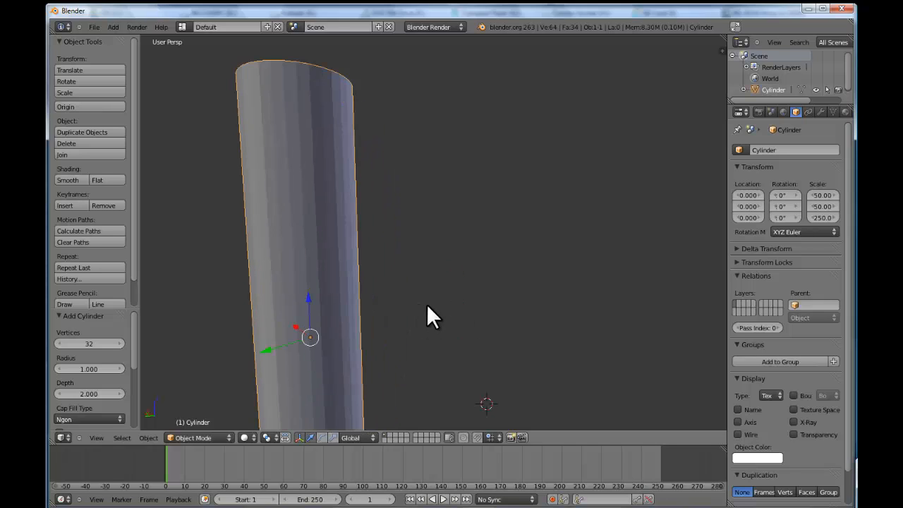
{"action": "mouse_move", "coordinate": [427, 306]}
{"action": "middle_mouse_down"}
{"action": "mouse_move", "coordinate": [460, 285]}
{"action": "mouse_move", "coordinate": [404, 314]}
{"action": "middle_mouse_up"}
{"action": "left_click", "coordinate": [221, 437]}
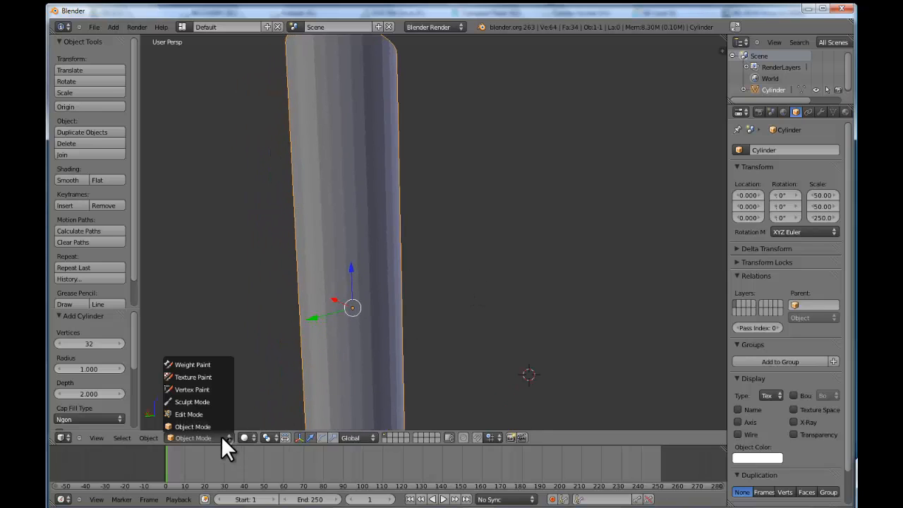
{"action": "left_click", "coordinate": [203, 414]}
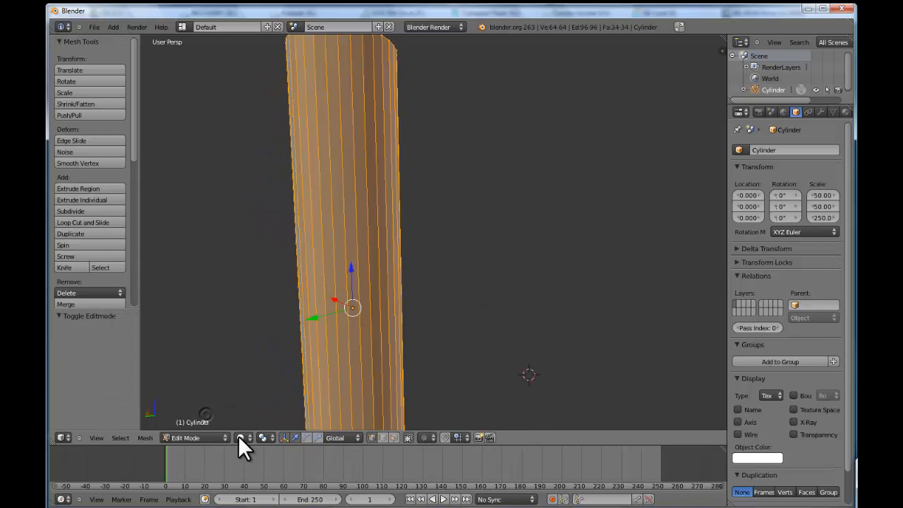
{"action": "left_click", "coordinate": [383, 437]}
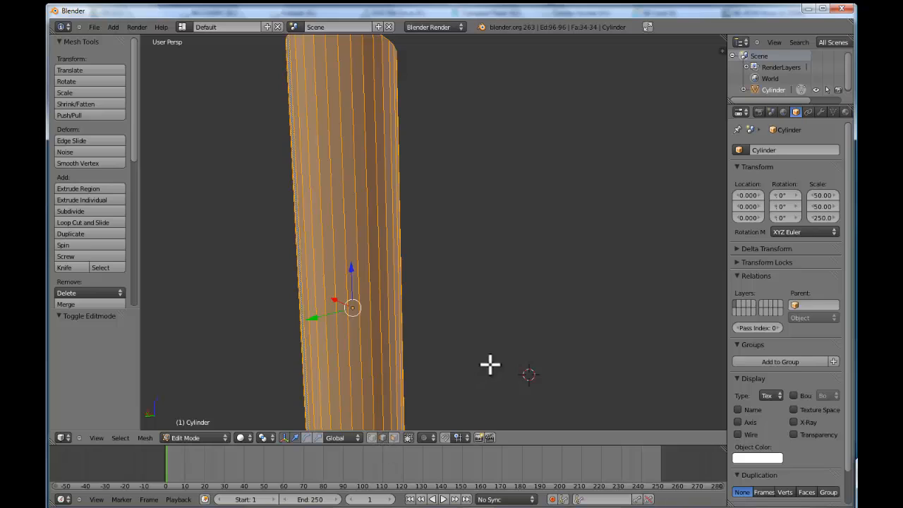
Step: Deselect everything, select one vertical edge on the cylinder's side and mark it as a seam
{"action": "key", "text": "a"}
{"action": "right_click", "coordinate": [360, 319]}
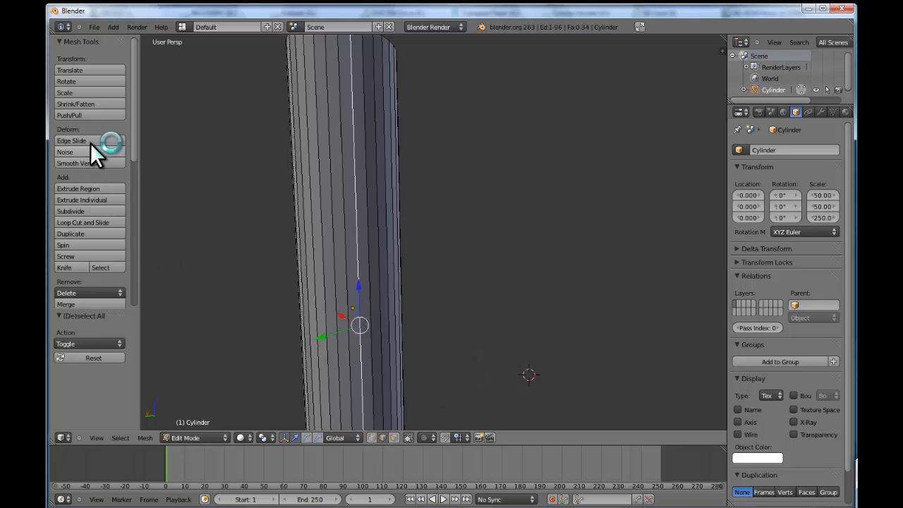
{"action": "scroll", "coordinate": [69, 234], "scroll_direction": "down", "scroll_amount": 5}
{"action": "left_click", "coordinate": [77, 277]}
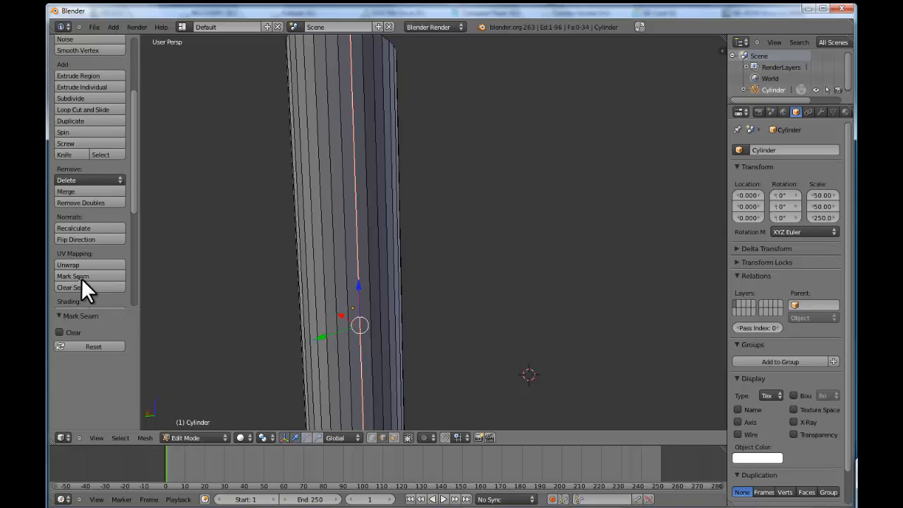
Step: Examine the seam edge and the rest of the cylinder's side from several angles
{"action": "scroll", "coordinate": [347, 315], "scroll_direction": "down", "scroll_amount": 4}
{"action": "scroll", "coordinate": [379, 258], "scroll_direction": "up", "scroll_amount": 4}
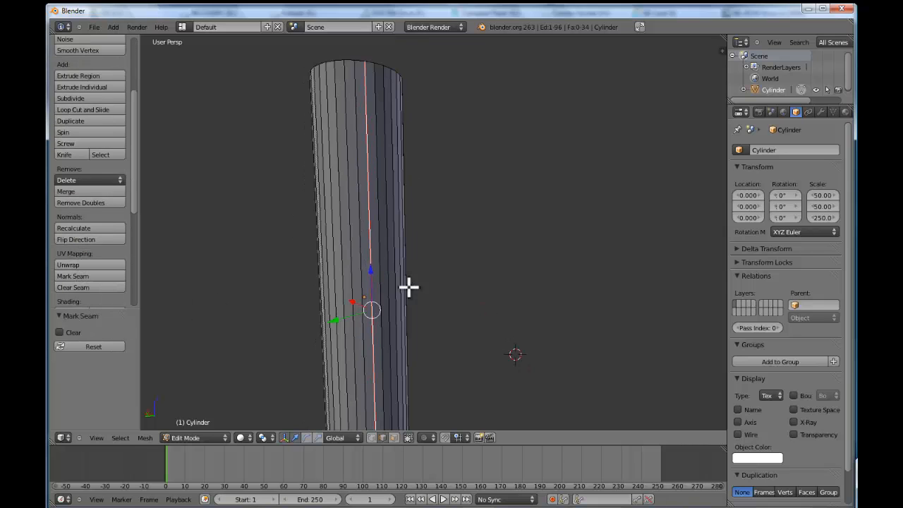
{"action": "middle_click_drag", "start_coordinate": [395, 308], "coordinate": [420, 306]}
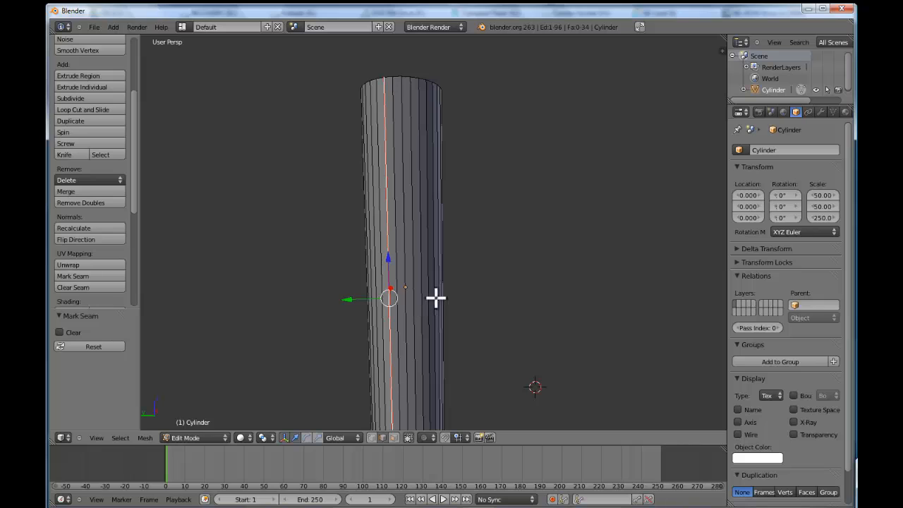
{"action": "middle_click_drag", "start_coordinate": [465, 245], "coordinate": [492, 253]}
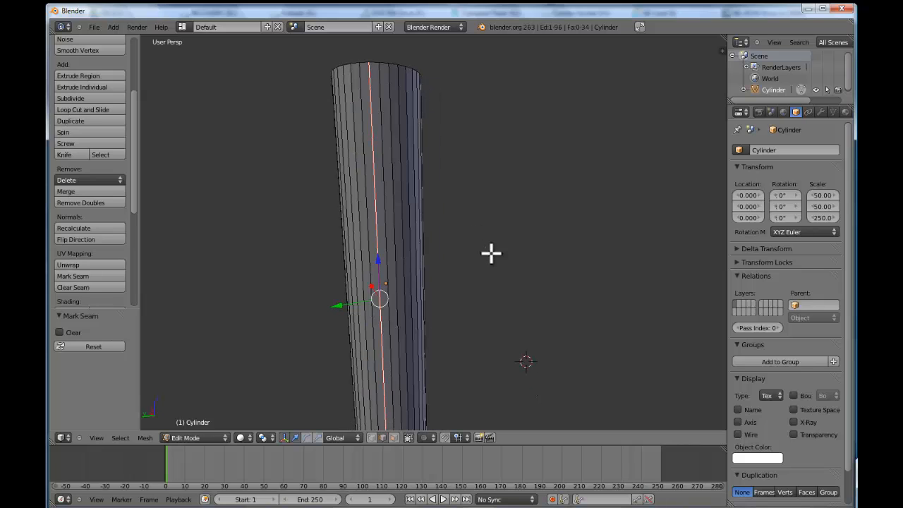
{"action": "middle_click_drag", "start_coordinate": [491, 253], "coordinate": [48, 270]}
{"action": "middle_click_drag", "start_coordinate": [455, 327], "coordinate": [58, 315]}
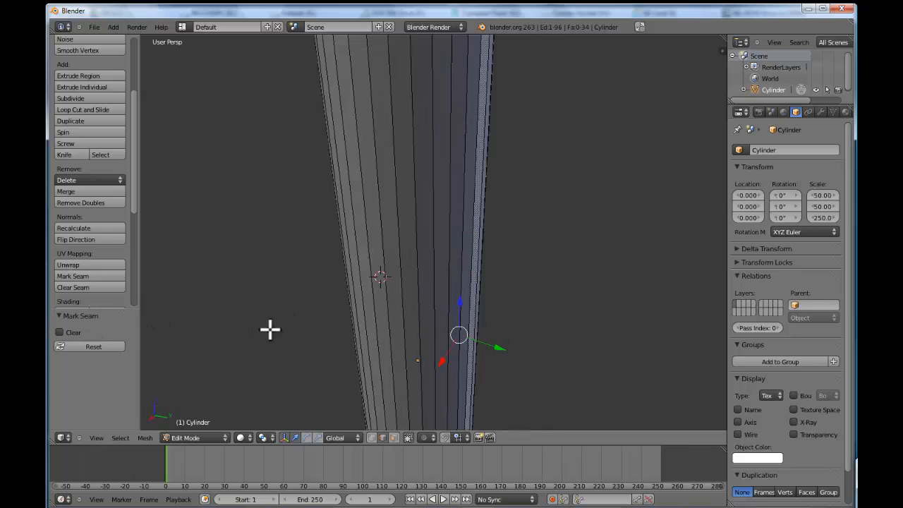
{"action": "middle_click_drag", "start_coordinate": [270, 329], "coordinate": [591, 327]}
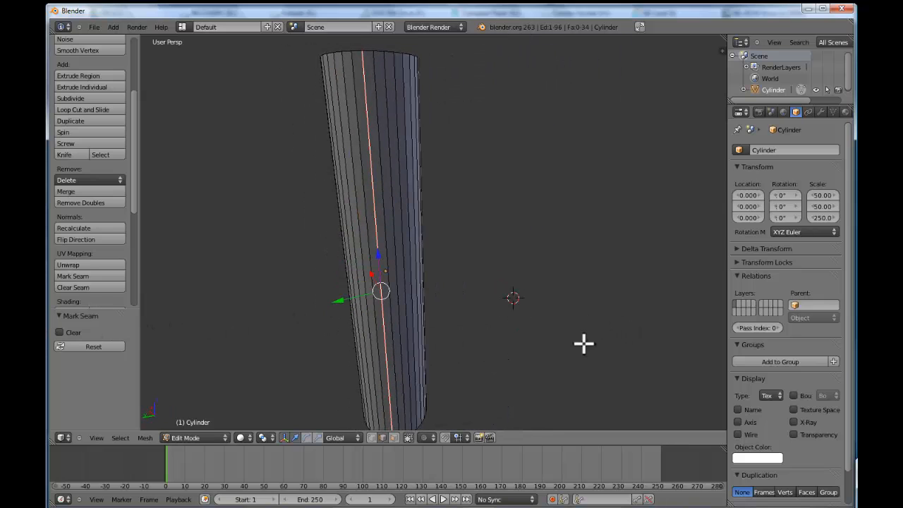
{"action": "scroll", "coordinate": [133, 192], "scroll_direction": "down", "scroll_amount": 1}
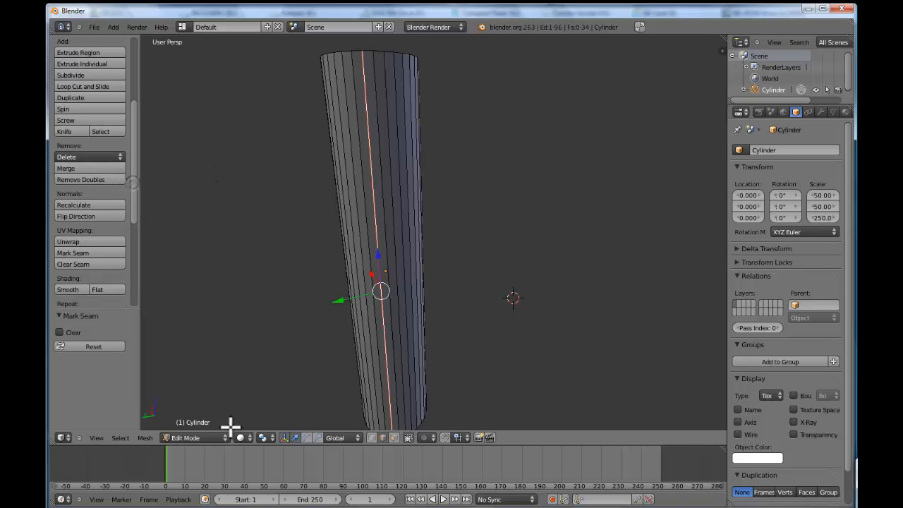
Step: Display the mesh as Wireframe and box-select all side faces of the cylinder in face selection mode, leaving out the end caps
{"action": "left_click", "coordinate": [241, 438]}
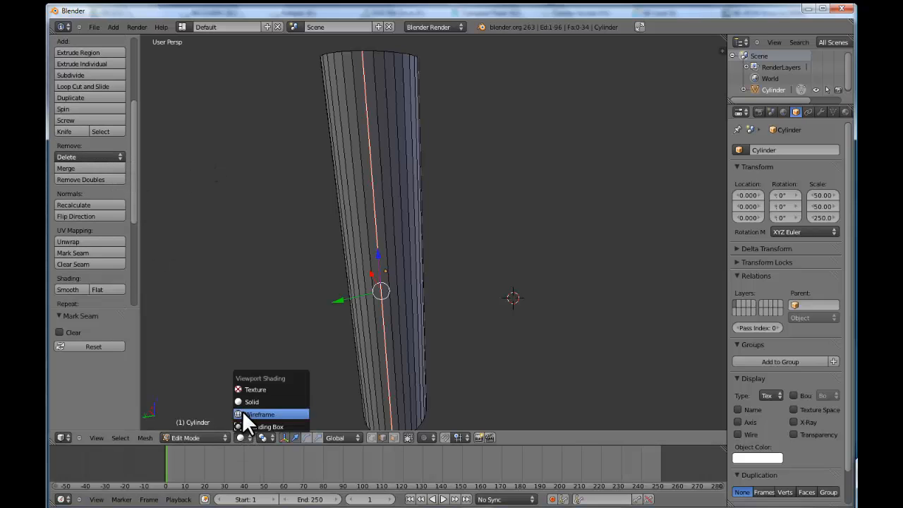
{"action": "left_click", "coordinate": [243, 415]}
{"action": "mouse_move", "coordinate": [347, 336]}
{"action": "middle_mouse_down"}
{"action": "mouse_move", "coordinate": [335, 322]}
{"action": "mouse_move", "coordinate": [340, 328]}
{"action": "middle_mouse_up"}
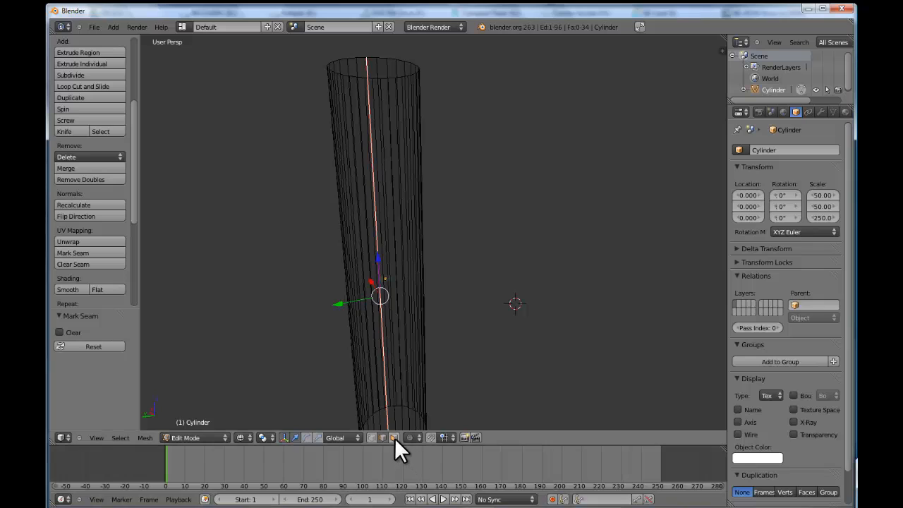
{"action": "left_click", "coordinate": [394, 437]}
{"action": "key", "text": "c"}
{"action": "key", "text": "Escape"}
{"action": "key", "text": "b"}
{"action": "left_click_drag", "start_coordinate": [280, 233], "coordinate": [434, 305]}
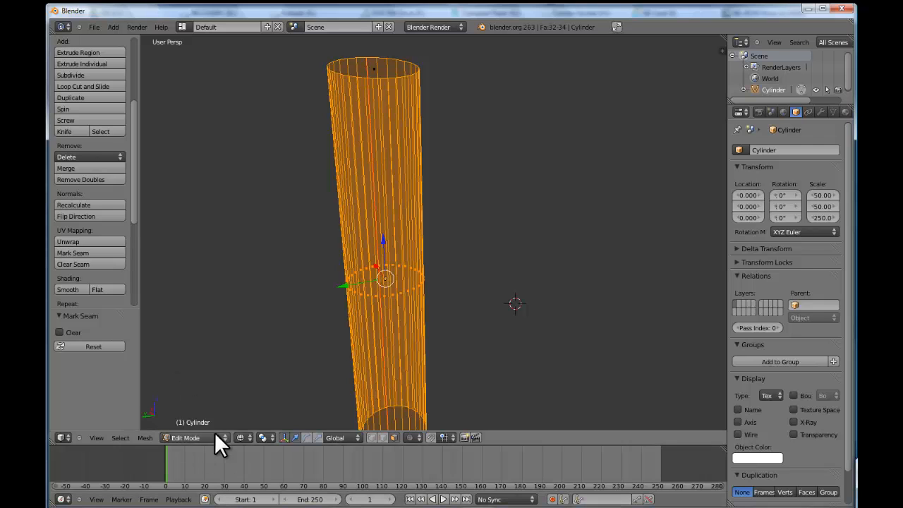
Step: Split the 3D view into two side-by-side areas and change the new one to the UV/Image Editor
{"action": "left_click_drag", "start_coordinate": [727, 39], "coordinate": [455, 85]}
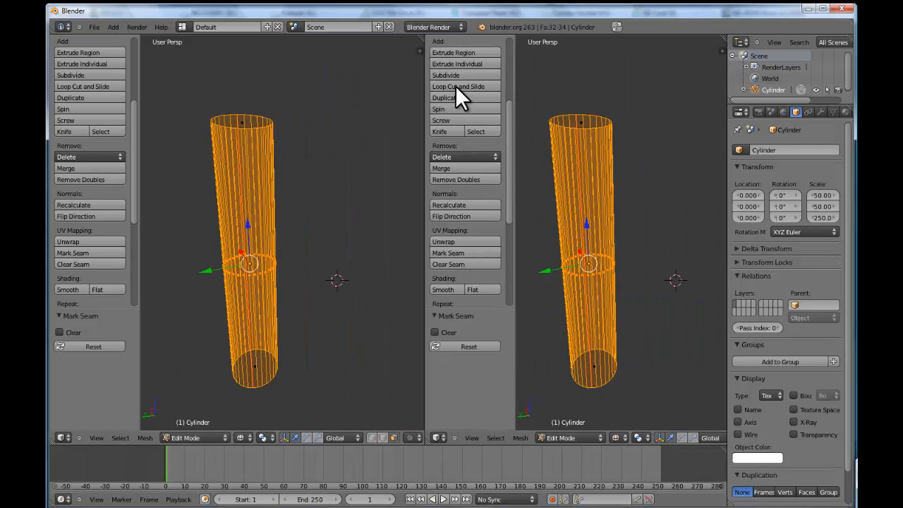
{"action": "left_click", "coordinate": [438, 437]}
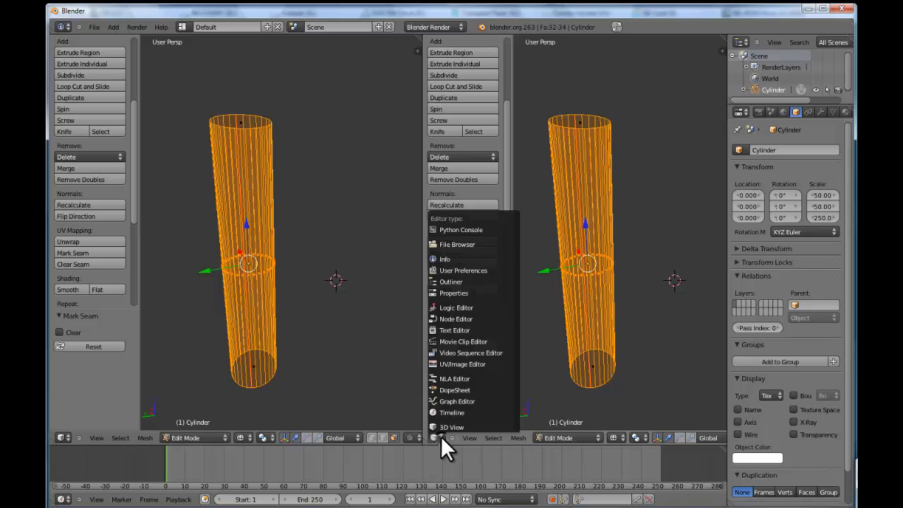
{"action": "left_click", "coordinate": [466, 362]}
{"action": "scroll", "coordinate": [504, 293], "scroll_direction": "up", "scroll_amount": 3}
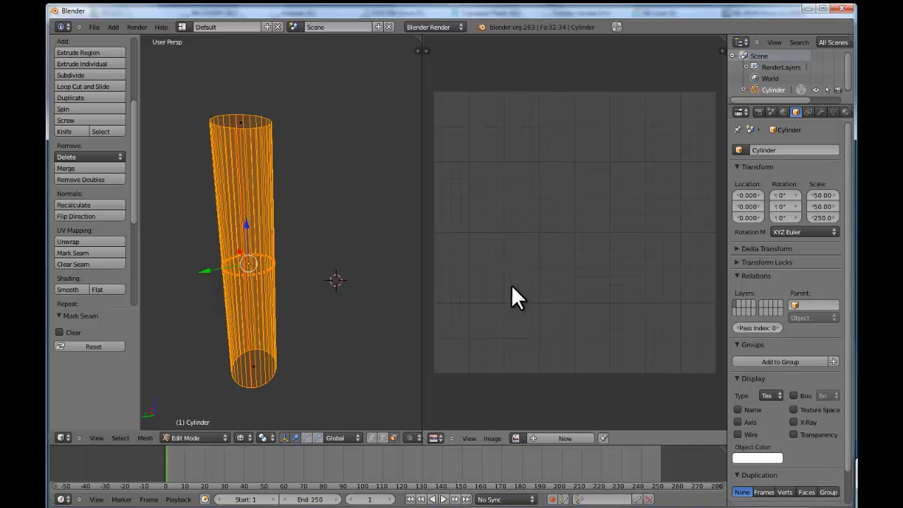
Step: Create a new 1024 by 1024 black image named Pillar in the UV/Image Editor
{"action": "left_click", "coordinate": [523, 436]}
{"action": "left_click", "coordinate": [521, 438]}
{"action": "left_click", "coordinate": [548, 439]}
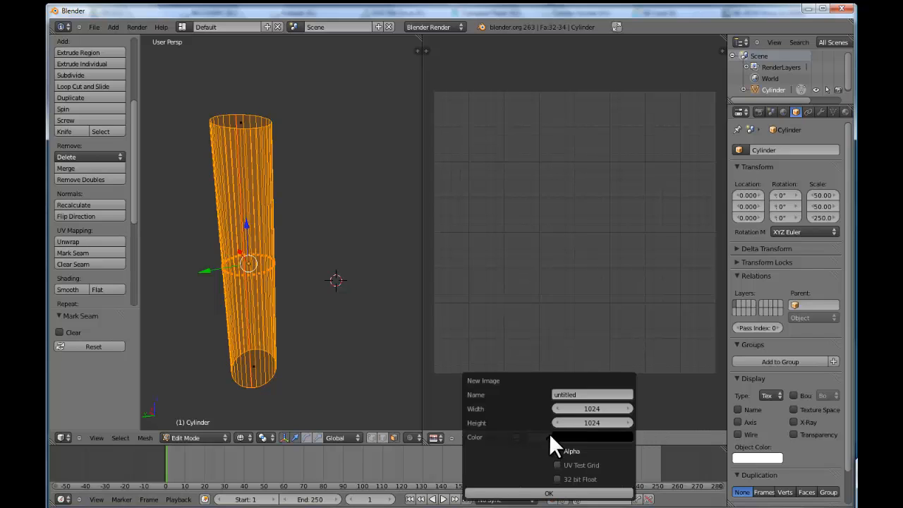
{"action": "left_click", "coordinate": [593, 395]}
{"action": "type", "text": "Pillar"}
{"action": "left_click", "coordinate": [549, 493]}
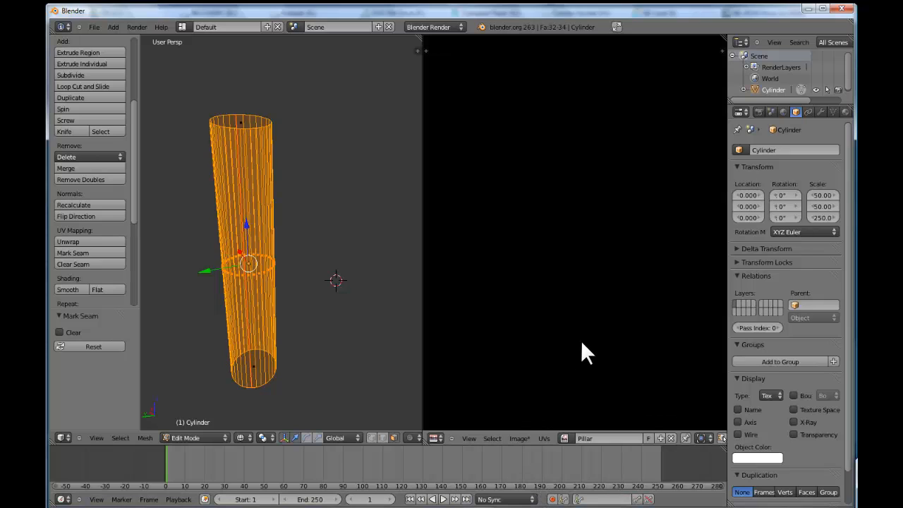
{"action": "scroll", "coordinate": [581, 340], "scroll_direction": "down", "scroll_amount": 5}
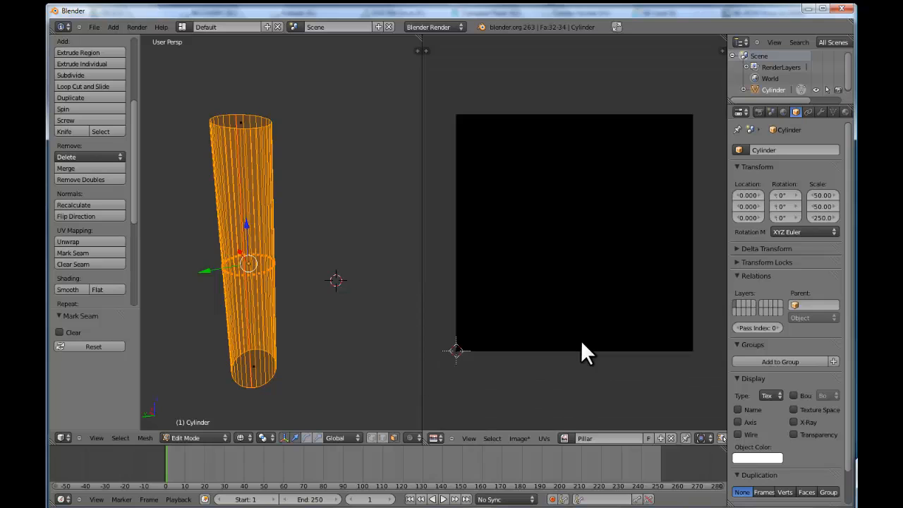
Step: Open brick1.png from the Nightmares project's Assets folder in the UV/Image Editor
{"action": "left_click", "coordinate": [518, 439]}
{"action": "left_click", "coordinate": [529, 414]}
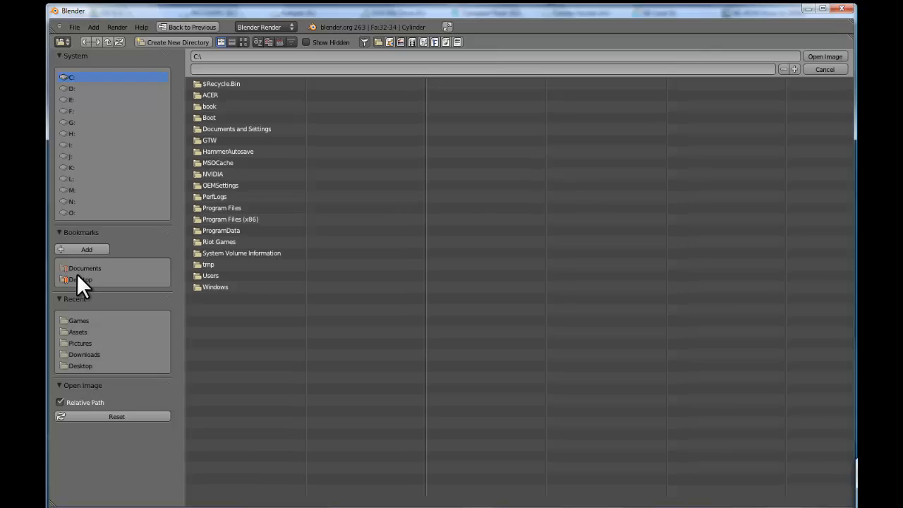
{"action": "left_click", "coordinate": [75, 331]}
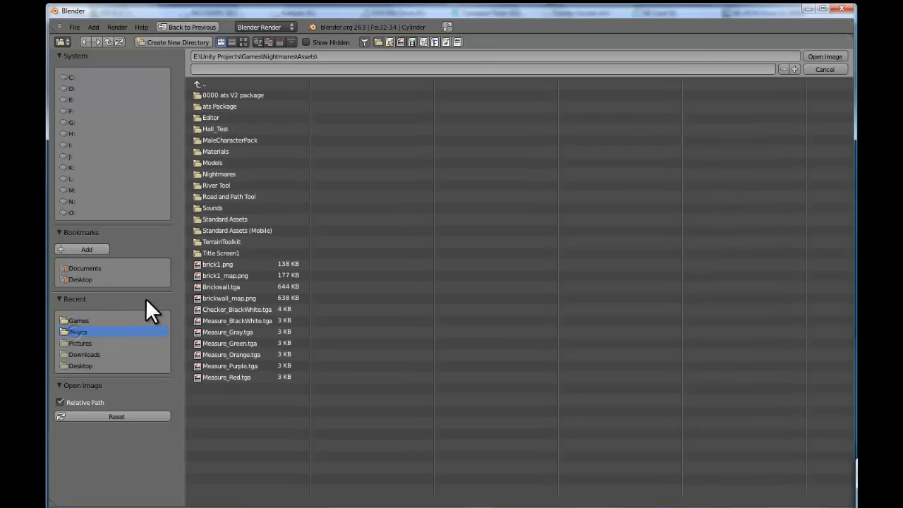
{"action": "left_click", "coordinate": [225, 265]}
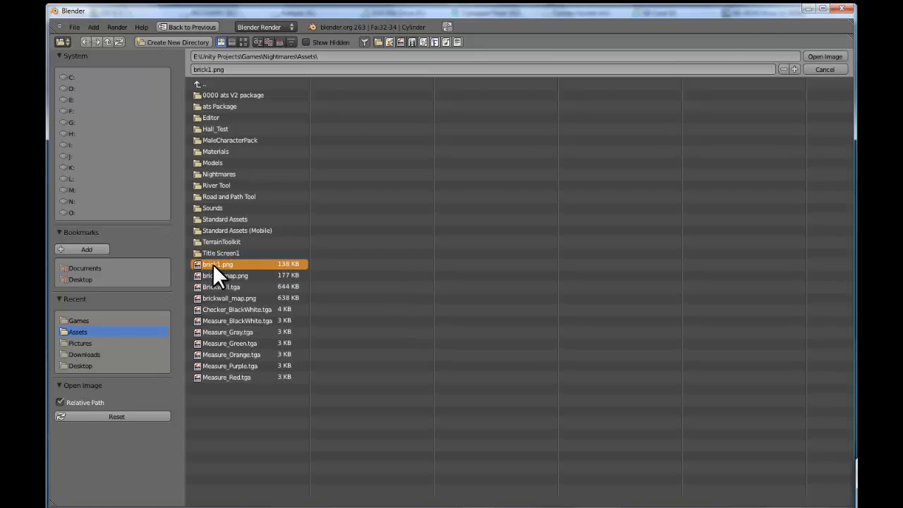
{"action": "double_click", "coordinate": [212, 264]}
{"action": "scroll", "coordinate": [536, 247], "scroll_direction": "up", "scroll_amount": 4}
{"action": "scroll", "coordinate": [542, 255], "scroll_direction": "up", "scroll_amount": 2}
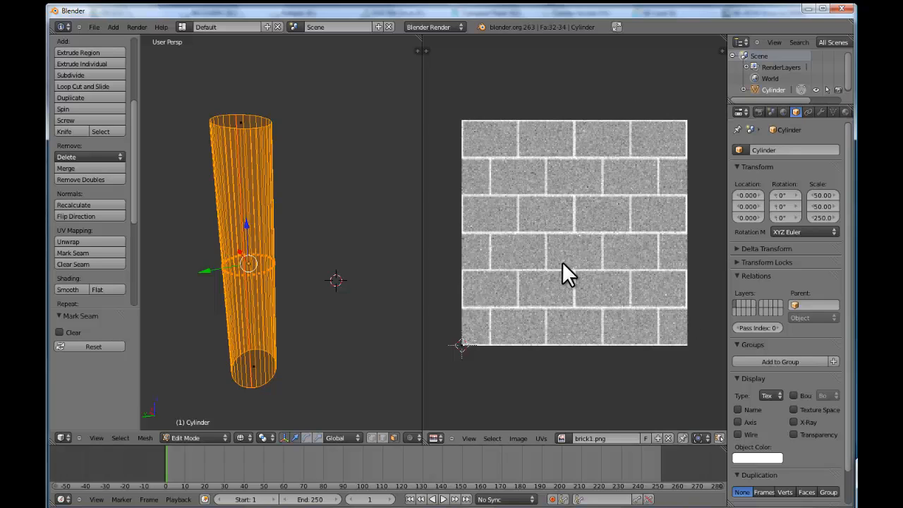
{"action": "scroll", "coordinate": [333, 318], "scroll_direction": "up", "scroll_amount": 2}
{"action": "scroll", "coordinate": [333, 318], "scroll_direction": "down", "scroll_amount": 1}
Step: Unwrap the selected side faces onto the brick image and select all the resulting UVs
{"action": "middle_click_drag", "start_coordinate": [333, 318], "coordinate": [314, 323]}
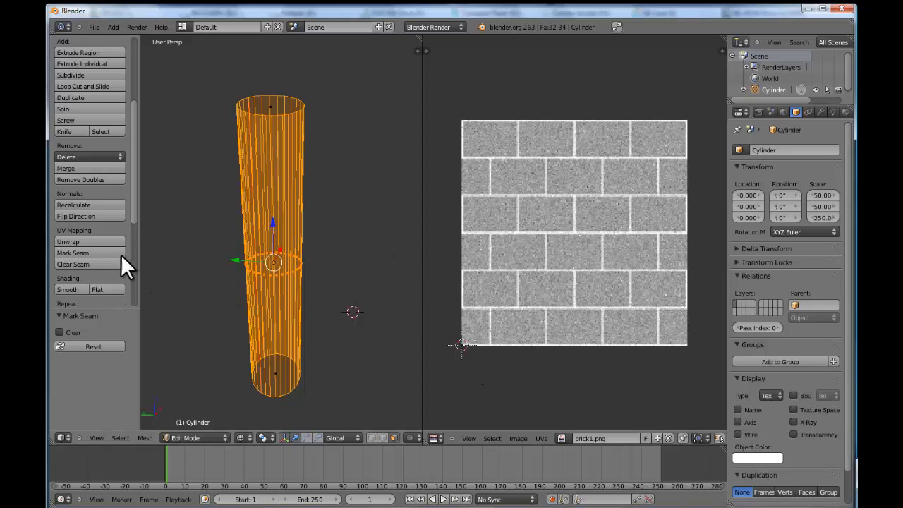
{"action": "left_click", "coordinate": [99, 243]}
{"action": "left_click", "coordinate": [99, 244]}
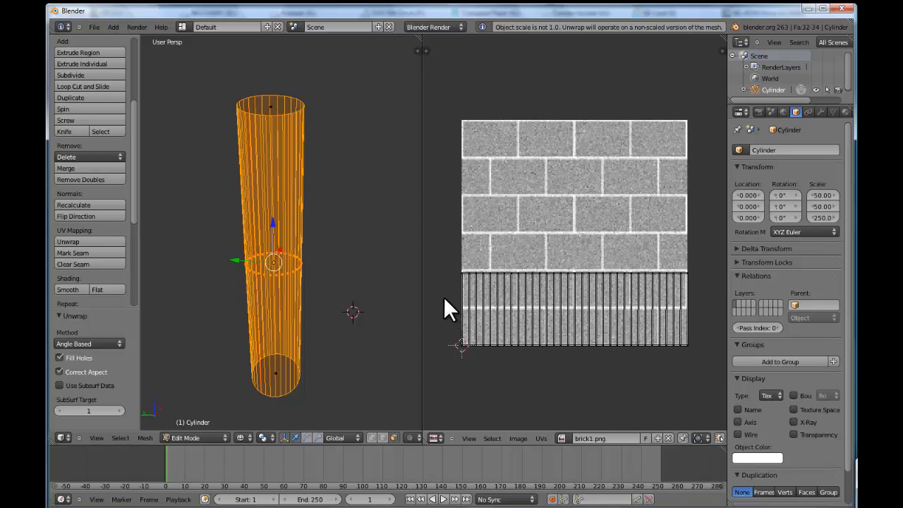
{"action": "key", "text": "a"}
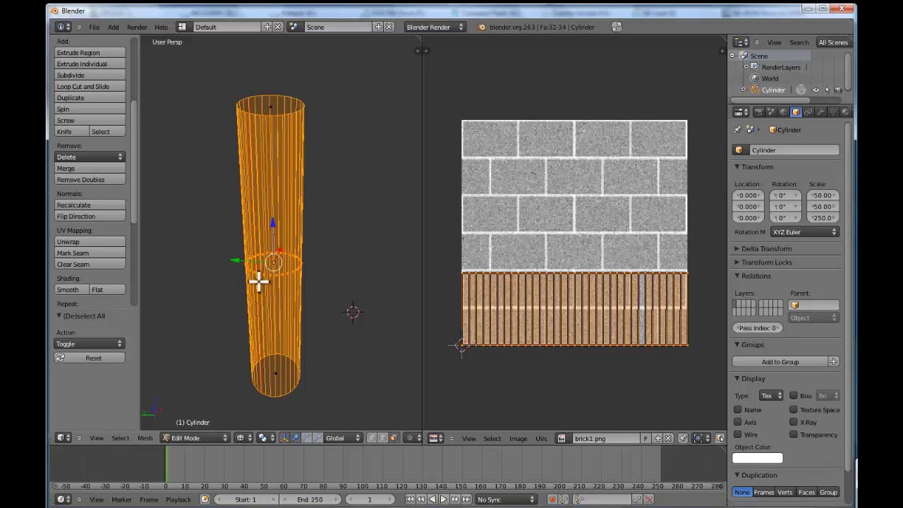
Step: Set the viewport shading to Texture and inspect the brick mapping on the cylinder in Object Mode
{"action": "left_click", "coordinate": [243, 438]}
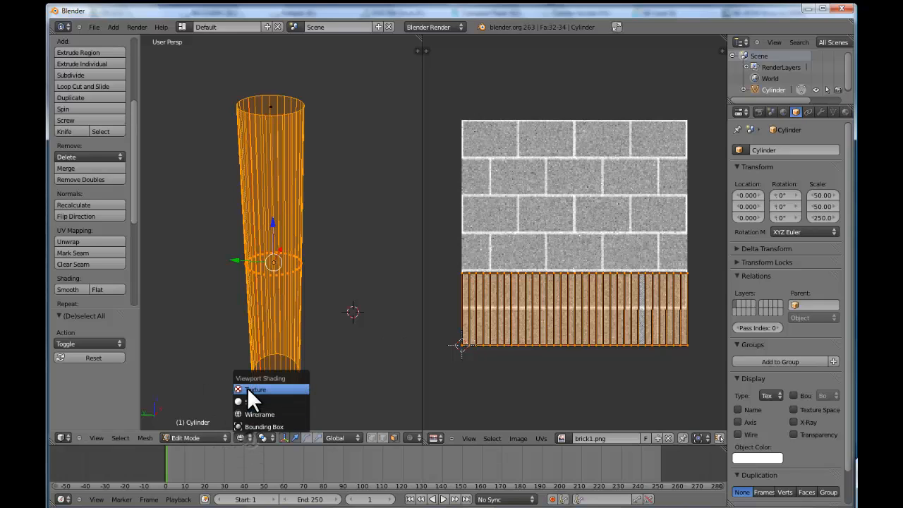
{"action": "left_click", "coordinate": [247, 388]}
{"action": "left_click", "coordinate": [230, 436]}
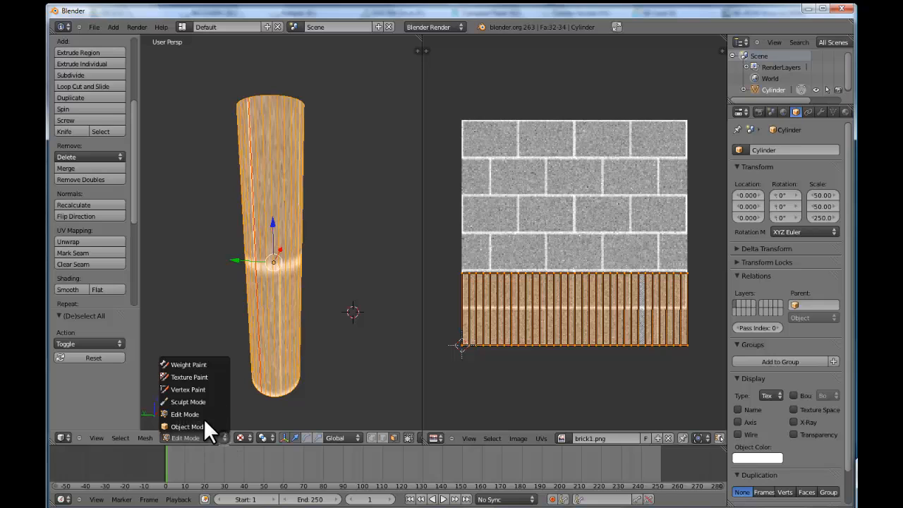
{"action": "left_click", "coordinate": [204, 418]}
{"action": "middle_click_drag", "start_coordinate": [309, 355], "coordinate": [277, 354]}
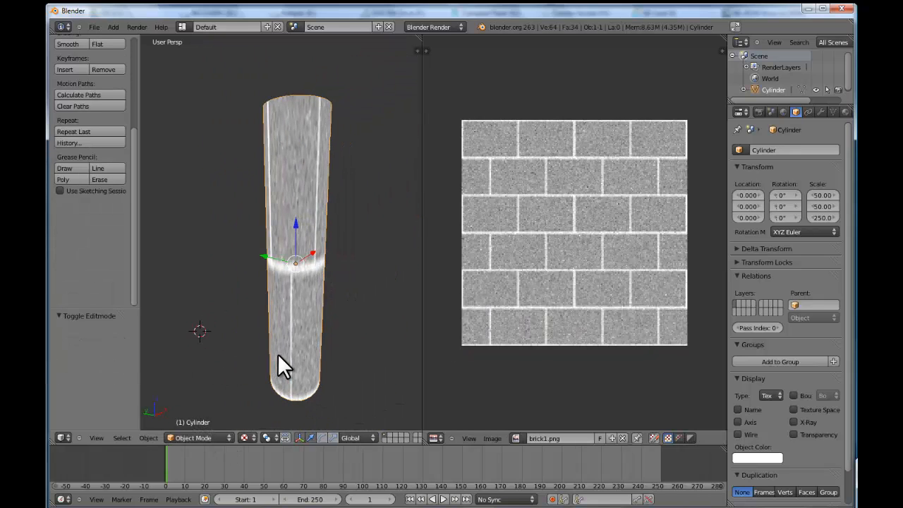
Step: Return the cylinder to Edit Mode and move all its UVs up by about 0.345 to the middle of the brick image
{"action": "left_click", "coordinate": [204, 438]}
{"action": "left_click", "coordinate": [201, 419]}
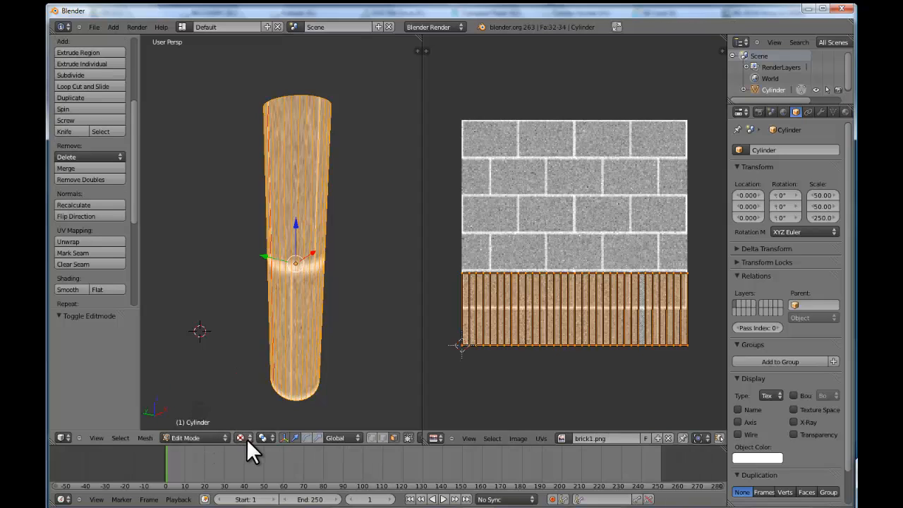
{"action": "left_click", "coordinate": [249, 438]}
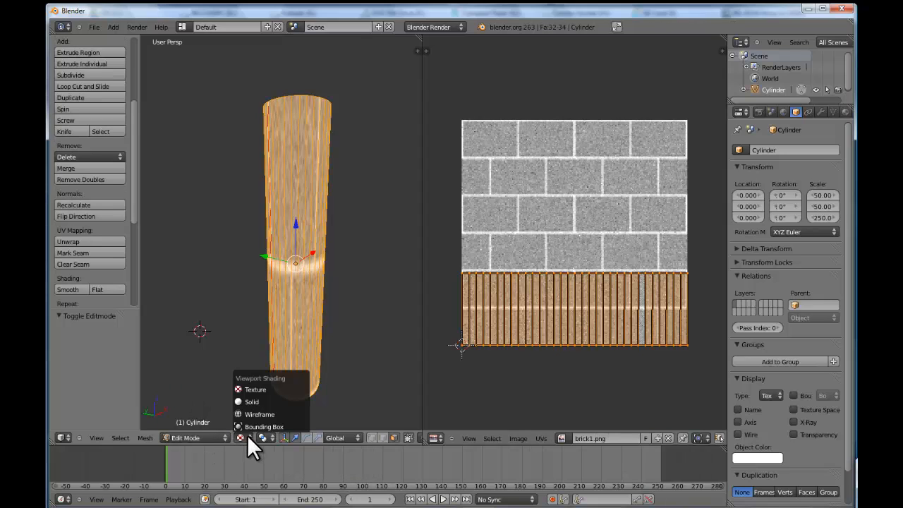
{"action": "left_click", "coordinate": [249, 390]}
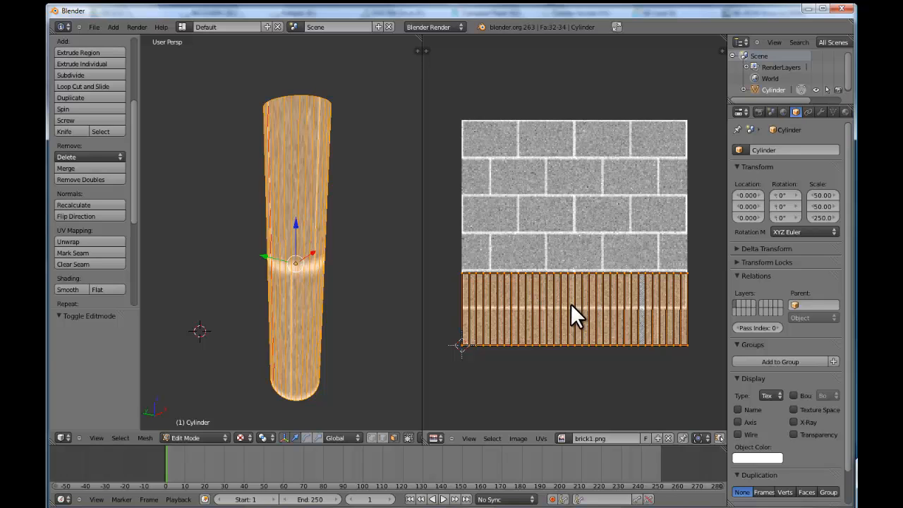
{"action": "key", "text": "g"}
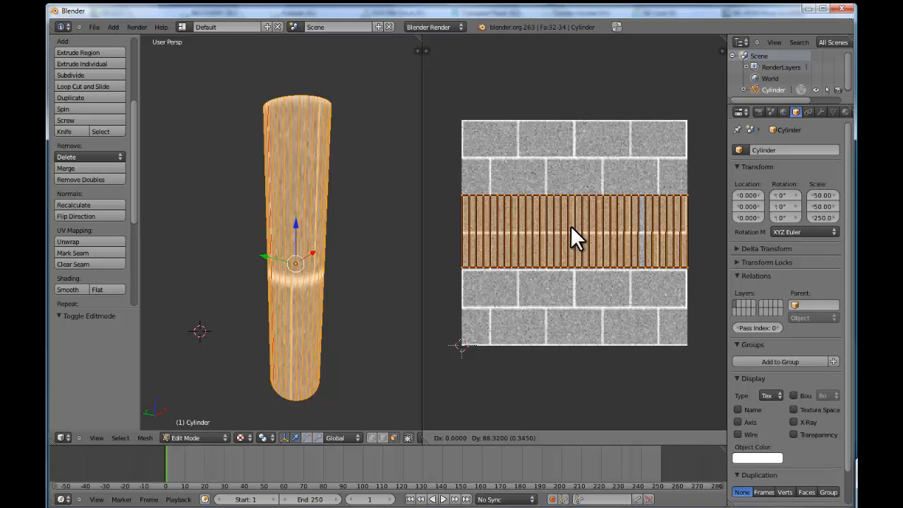
{"action": "left_click", "coordinate": [571, 225]}
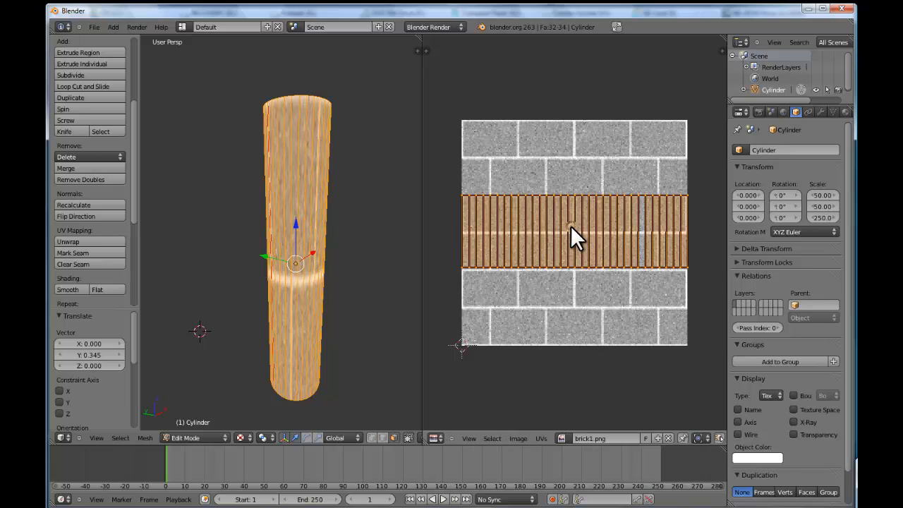
Step: Scale the UVs uniformly by about -3.145 and again by about 0.99 to match the brick image's height
{"action": "key", "text": "s"}
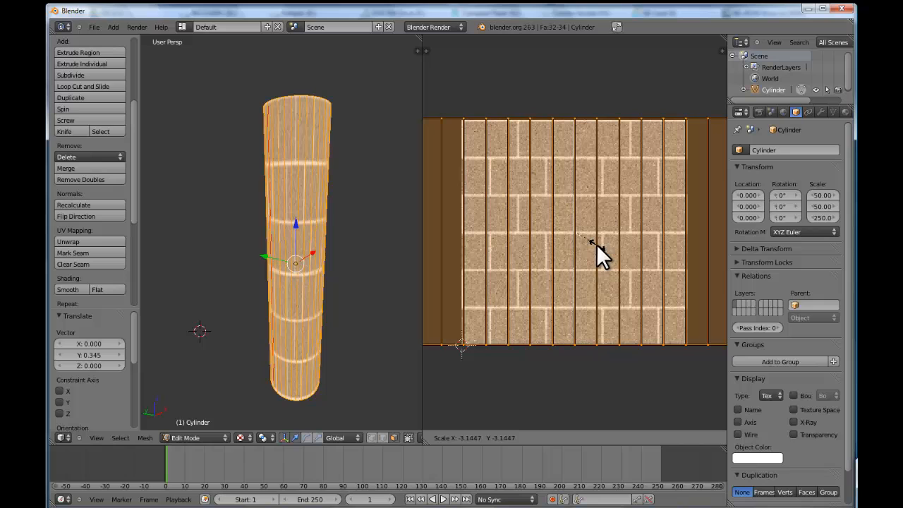
{"action": "left_click", "coordinate": [597, 247]}
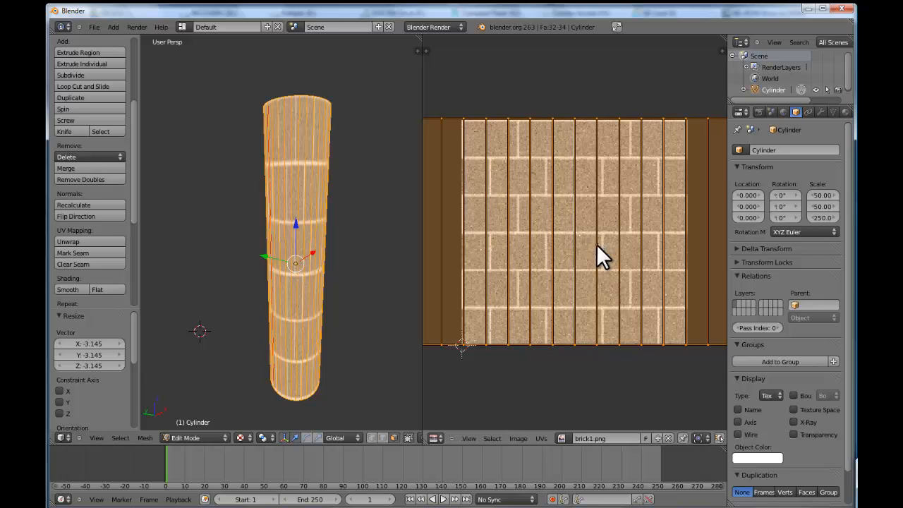
{"action": "scroll", "coordinate": [654, 383], "scroll_direction": "up", "scroll_amount": 4}
{"action": "key", "text": "s"}
{"action": "left_click", "coordinate": [654, 381]}
{"action": "scroll", "coordinate": [653, 381], "scroll_direction": "down", "scroll_amount": 6}
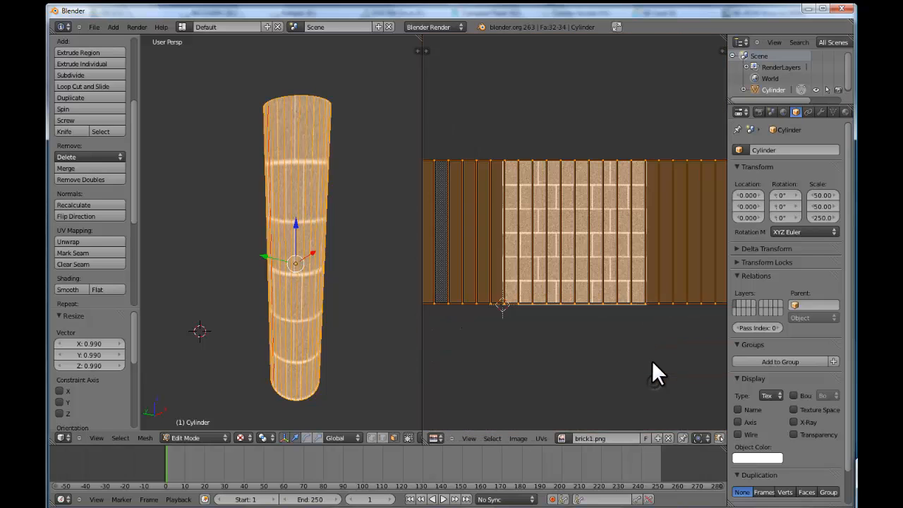
Step: Nudge the UVs by about -0.0025 in X and -0.005 in Y to align them with the brick image's upper and lower edges
{"action": "scroll", "coordinate": [653, 364], "scroll_direction": "up", "scroll_amount": 2}
{"action": "key", "text": "g"}
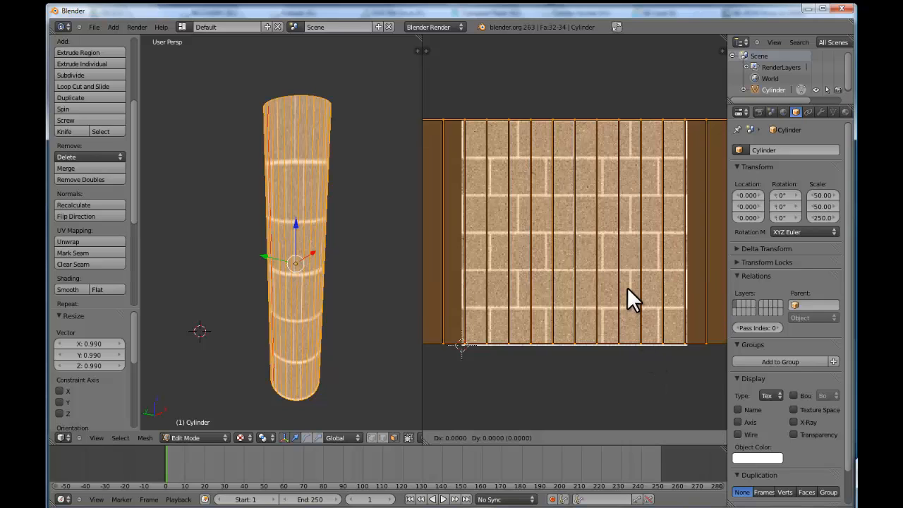
{"action": "key", "text": "y"}
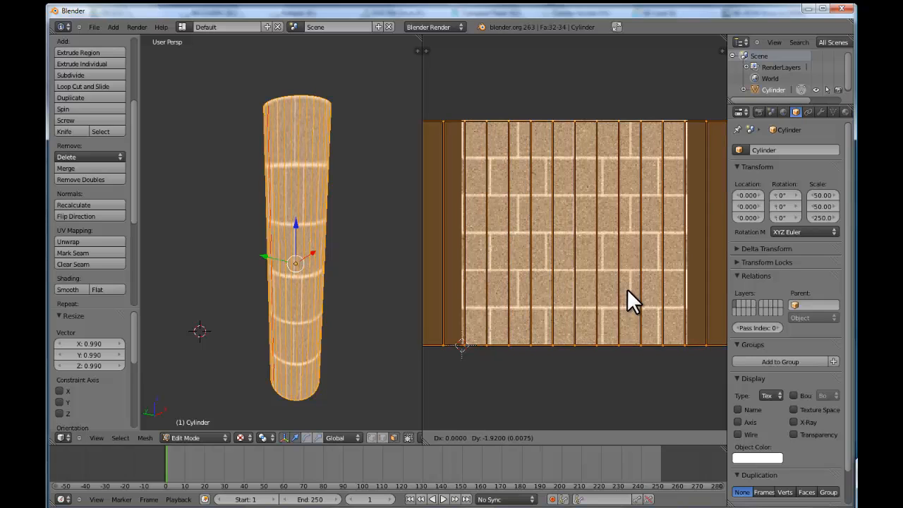
{"action": "key", "text": "y"}
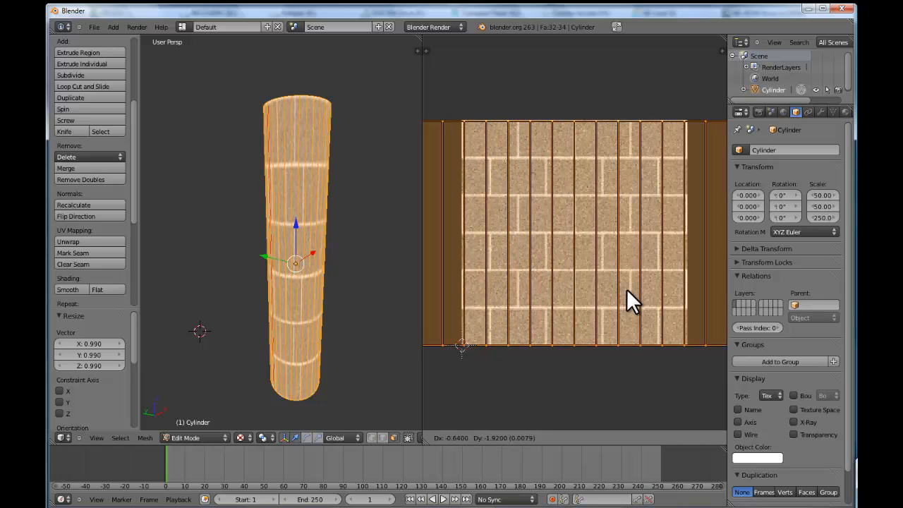
{"action": "left_click", "coordinate": [626, 295]}
{"action": "scroll", "coordinate": [622, 302], "scroll_direction": "down", "scroll_amount": 4}
{"action": "scroll", "coordinate": [622, 302], "scroll_direction": "up", "scroll_amount": 2}
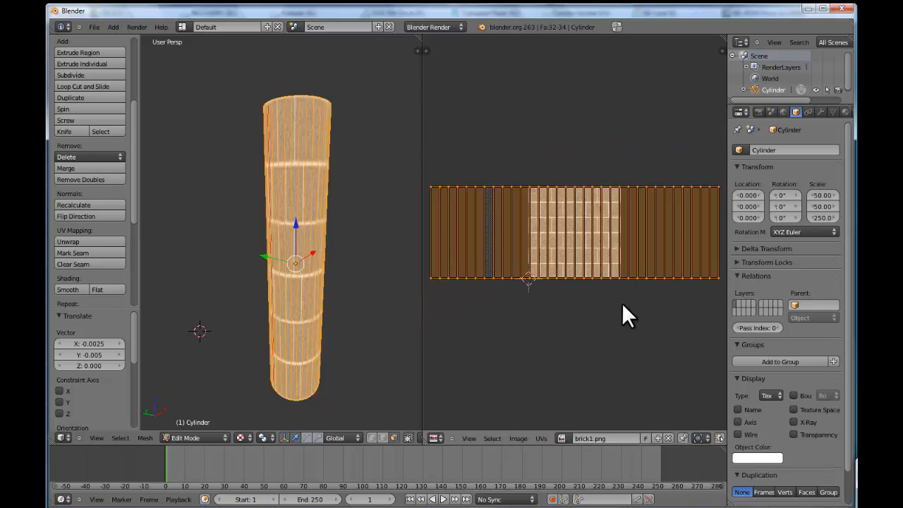
{"action": "scroll", "coordinate": [621, 302], "scroll_direction": "up", "scroll_amount": 3}
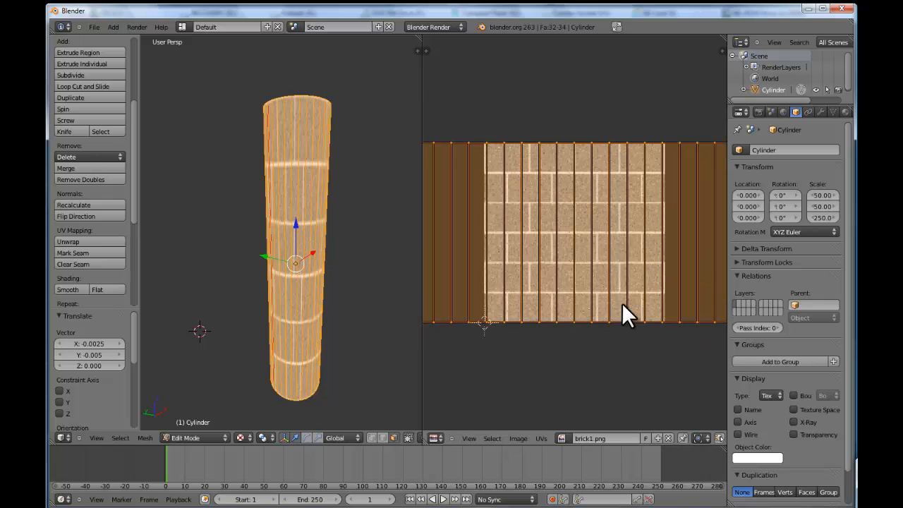
Step: Examine the brick texture around the cylinder in Object Mode, then return to Edit Mode
{"action": "left_click", "coordinate": [226, 437]}
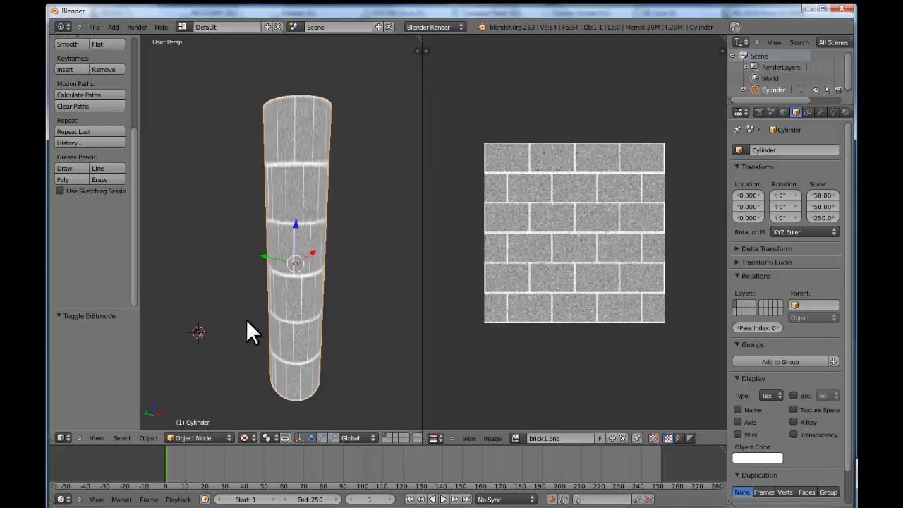
{"action": "middle_click_drag", "start_coordinate": [247, 319], "coordinate": [374, 328]}
{"action": "scroll", "coordinate": [82, 327], "scroll_direction": "up", "scroll_amount": 2}
{"action": "scroll", "coordinate": [261, 327], "scroll_direction": "down", "scroll_amount": 2}
{"action": "mouse_move", "coordinate": [440, 329]}
{"action": "middle_mouse_down"}
{"action": "mouse_move", "coordinate": [357, 329]}
{"action": "mouse_move", "coordinate": [442, 332]}
{"action": "middle_mouse_up"}
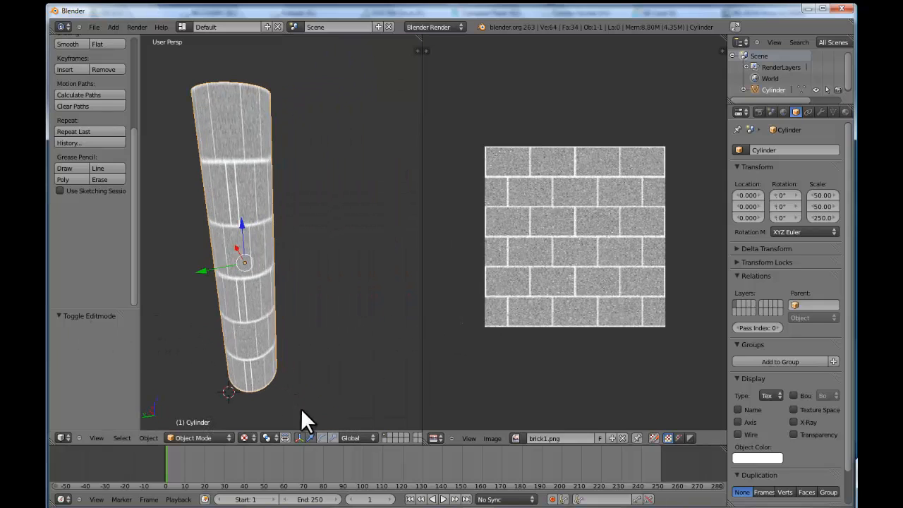
{"action": "left_click", "coordinate": [208, 438]}
{"action": "left_click", "coordinate": [210, 411]}
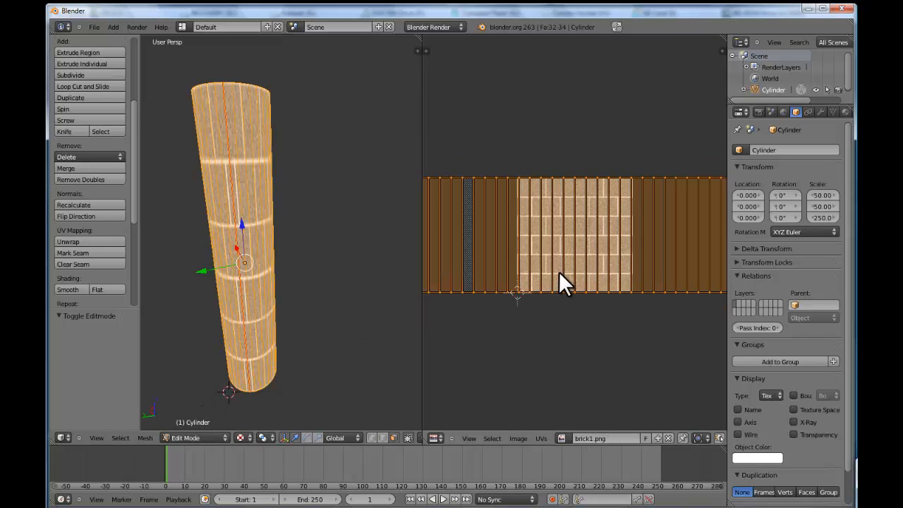
Step: Scale the UVs along X by about -0.597, 0.663 and 0.802 in turn until they match the brick image's width
{"action": "scroll", "coordinate": [560, 273], "scroll_direction": "up", "scroll_amount": 2}
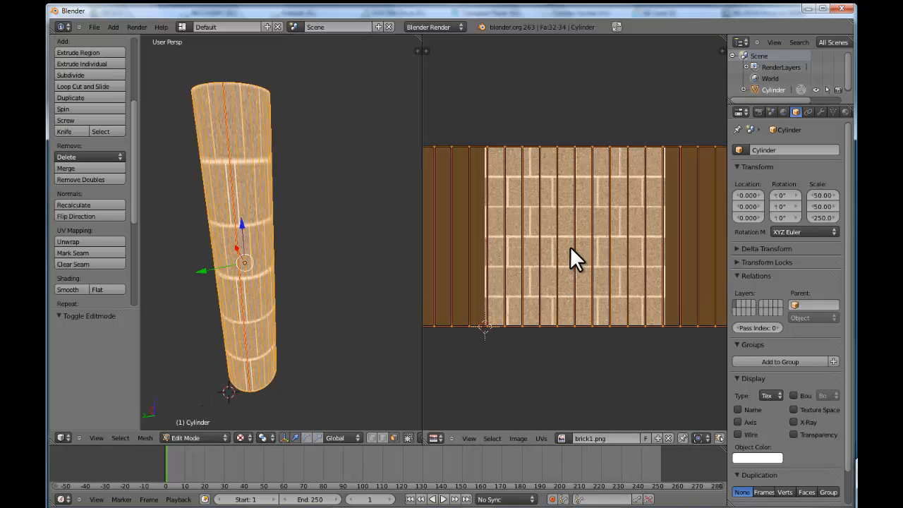
{"action": "key", "text": "s"}
{"action": "key", "text": "x"}
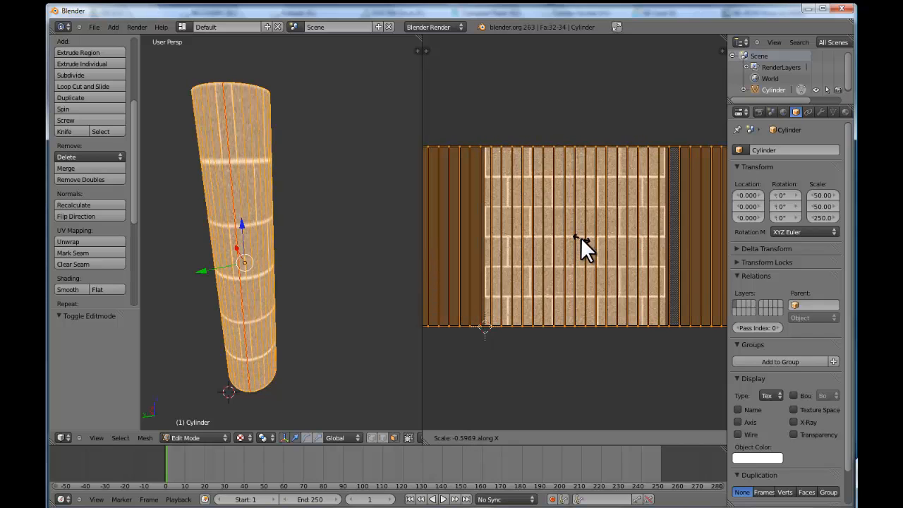
{"action": "left_click", "coordinate": [581, 237]}
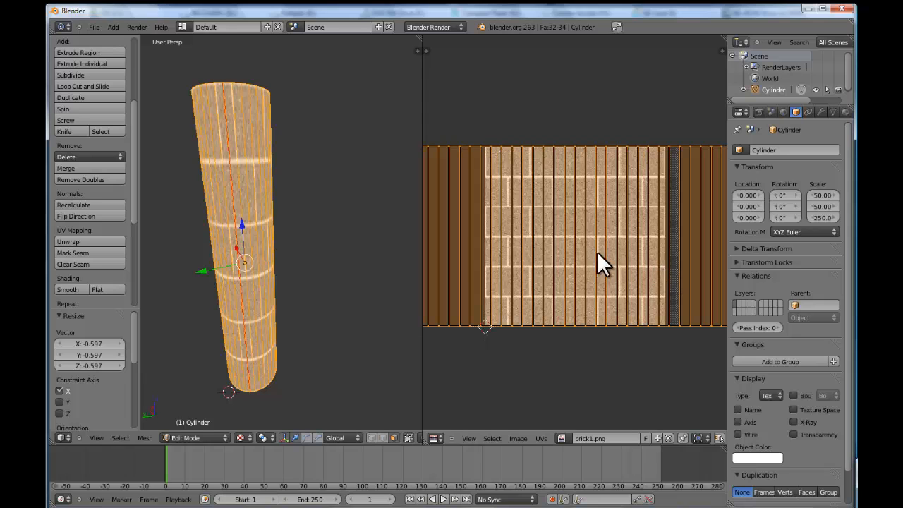
{"action": "key", "text": "s"}
{"action": "key", "text": "x"}
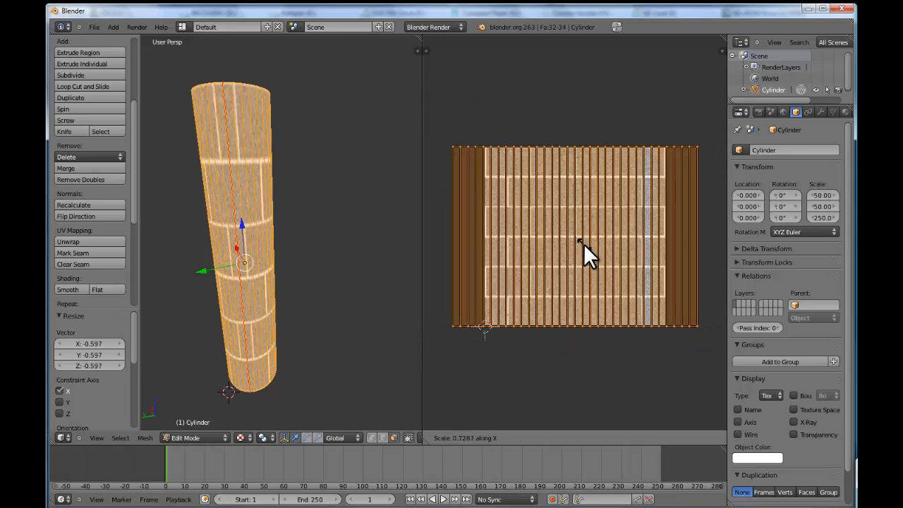
{"action": "left_click", "coordinate": [583, 242]}
{"action": "key", "text": "s"}
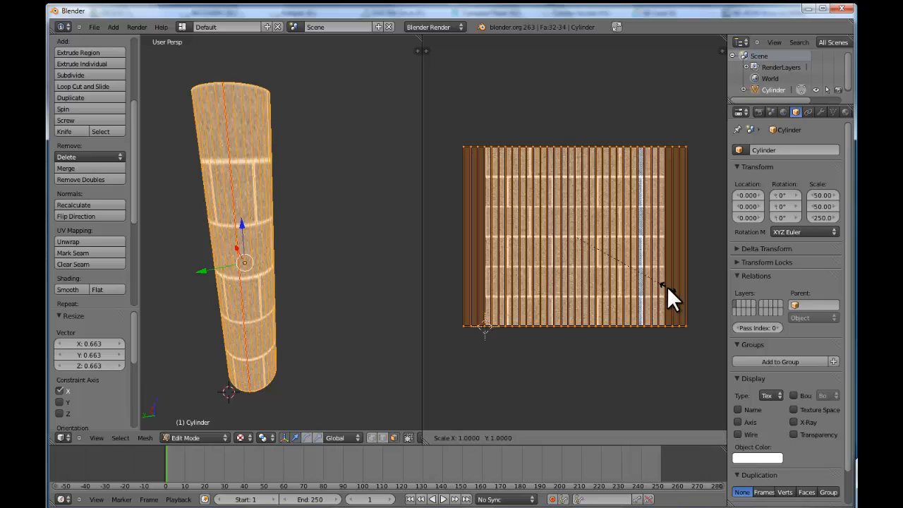
{"action": "key", "text": "x"}
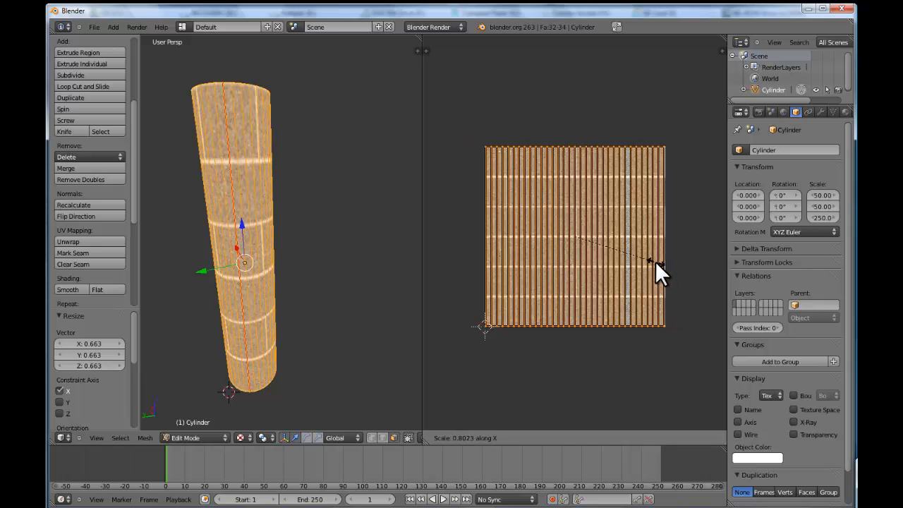
{"action": "left_click", "coordinate": [656, 261]}
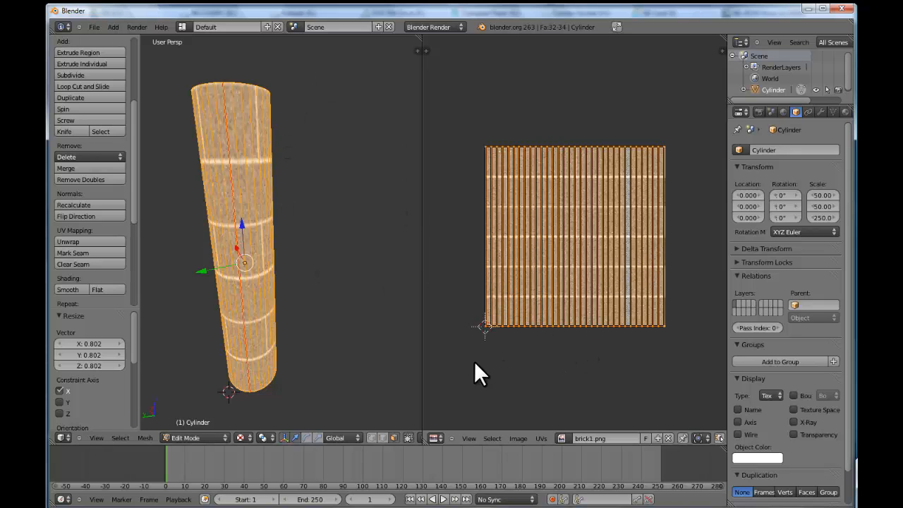
Step: Move the UVs along X by about 0.0063 to align them with the brick image's right edge
{"action": "scroll", "coordinate": [635, 367], "scroll_direction": "up", "scroll_amount": 8}
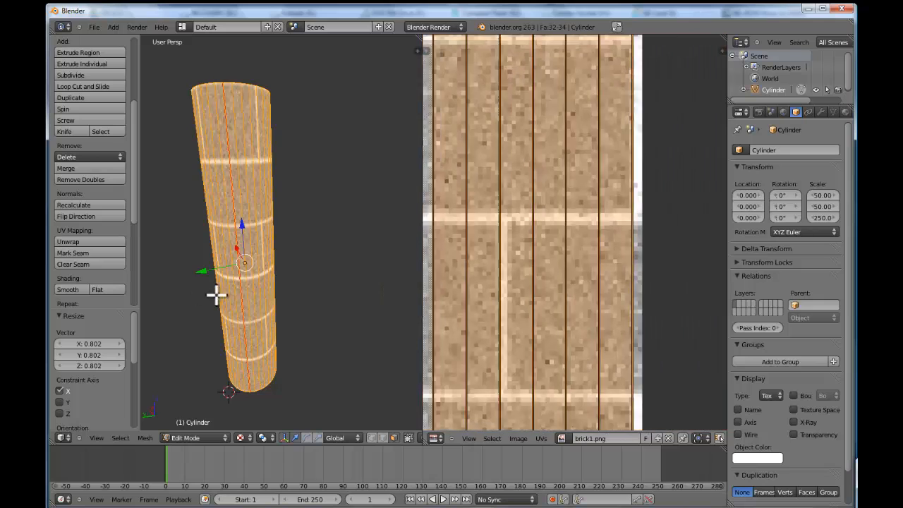
{"action": "middle_click_drag", "start_coordinate": [654, 294], "coordinate": [636, 315]}
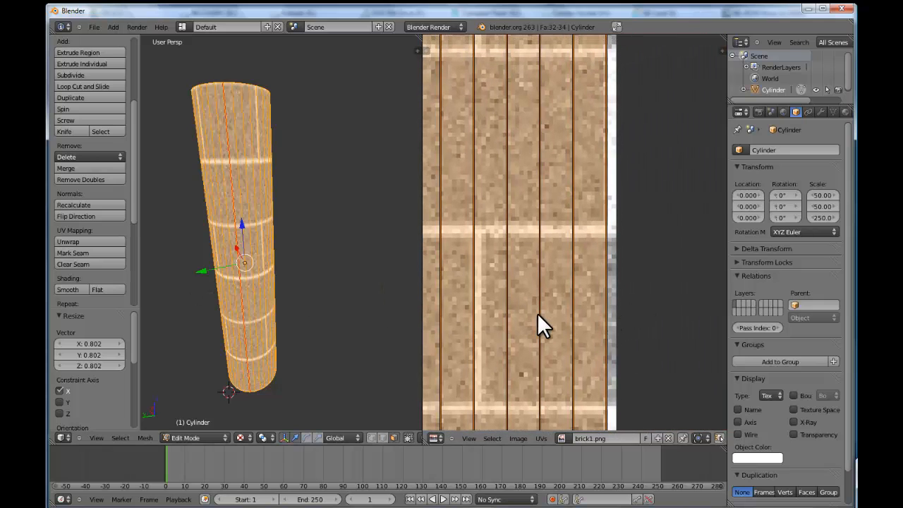
{"action": "key", "text": "g"}
{"action": "key", "text": "x"}
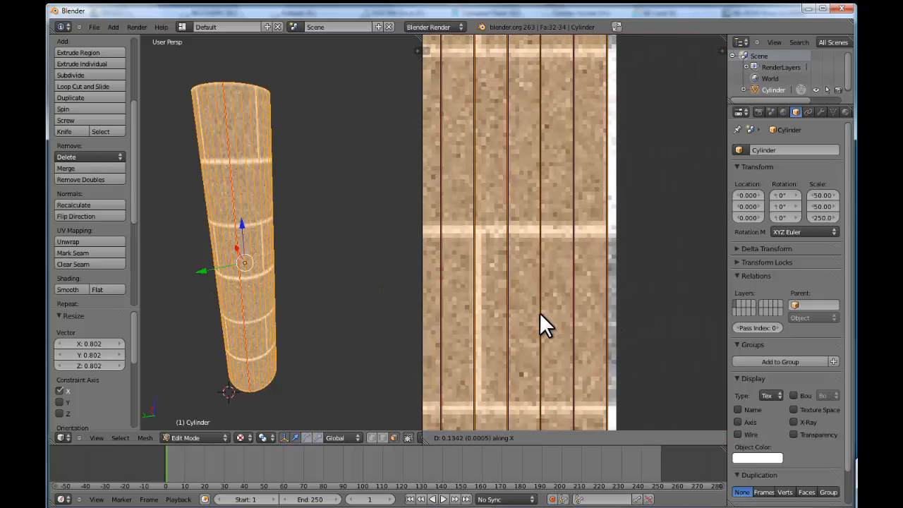
{"action": "left_click", "coordinate": [545, 313]}
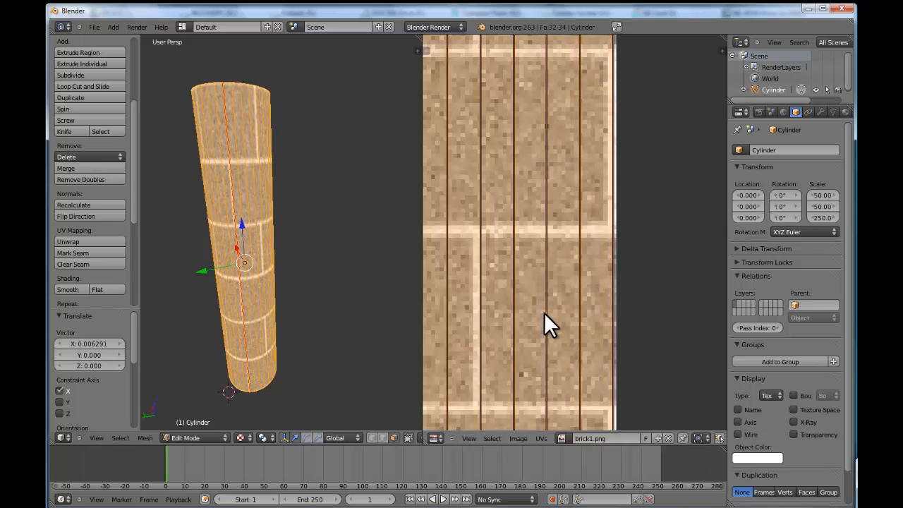
Step: Examine how closely the UVs line up with the left edge of the brick image
{"action": "scroll", "coordinate": [545, 312], "scroll_direction": "down", "scroll_amount": 6}
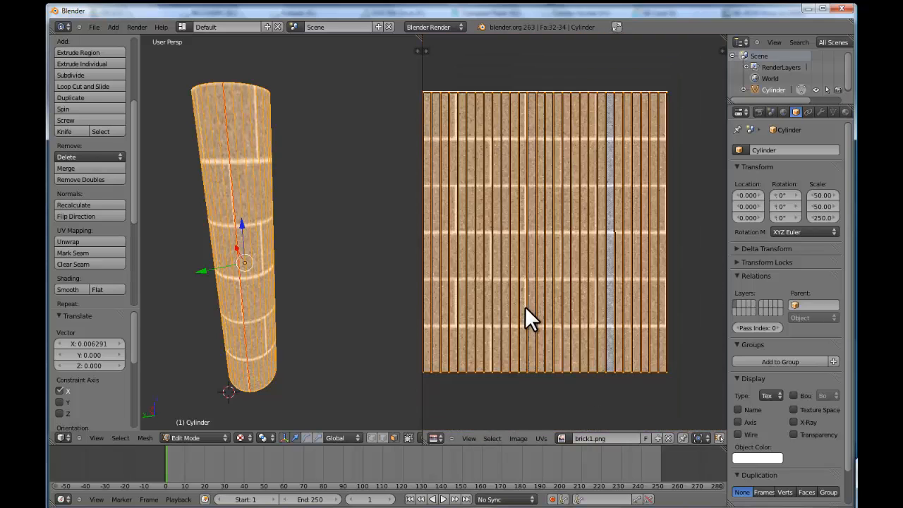
{"action": "scroll", "coordinate": [525, 306], "scroll_direction": "down", "scroll_amount": 1}
{"action": "middle_click_drag", "start_coordinate": [433, 292], "coordinate": [608, 292]}
{"action": "scroll", "coordinate": [607, 292], "scroll_direction": "up", "scroll_amount": 5}
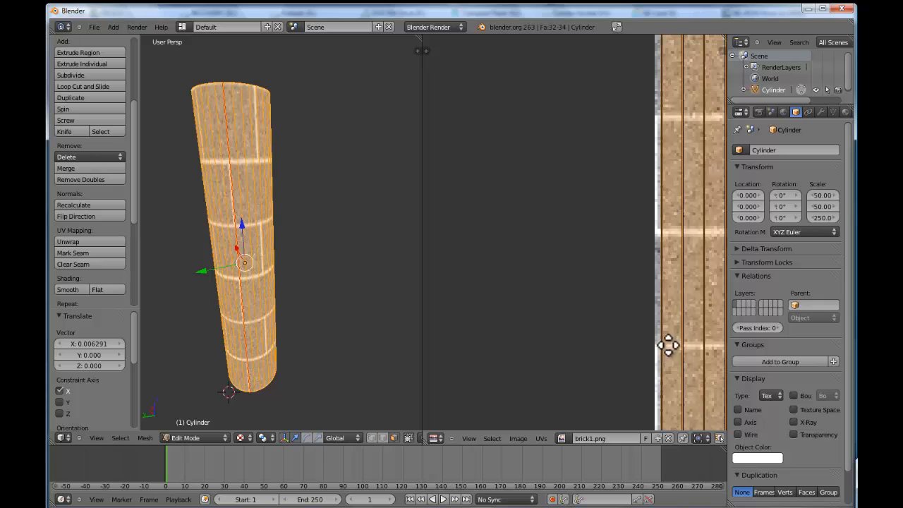
{"action": "middle_click_drag", "start_coordinate": [668, 345], "coordinate": [634, 322]}
{"action": "scroll", "coordinate": [633, 322], "scroll_direction": "up", "scroll_amount": 3}
{"action": "scroll", "coordinate": [697, 354], "scroll_direction": "down", "scroll_amount": 1}
{"action": "scroll", "coordinate": [697, 353], "scroll_direction": "up", "scroll_amount": 1}
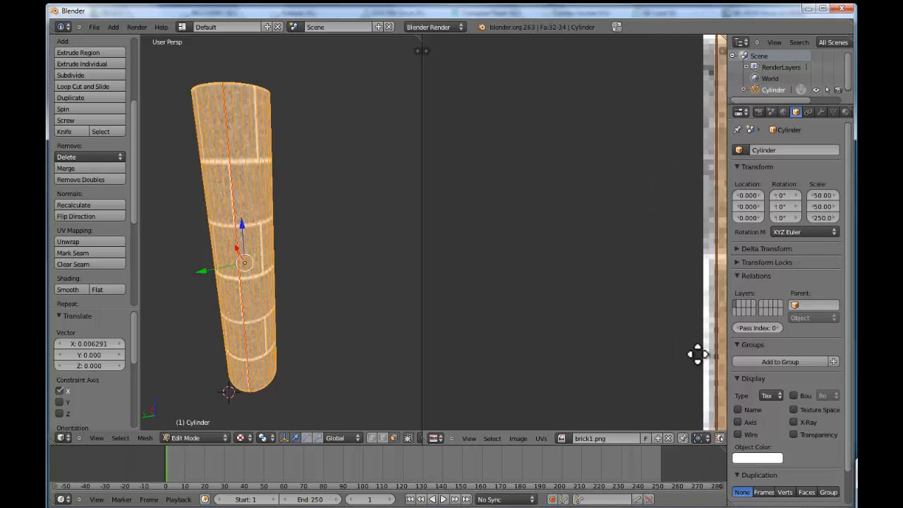
{"action": "middle_click_drag", "start_coordinate": [698, 353], "coordinate": [629, 242]}
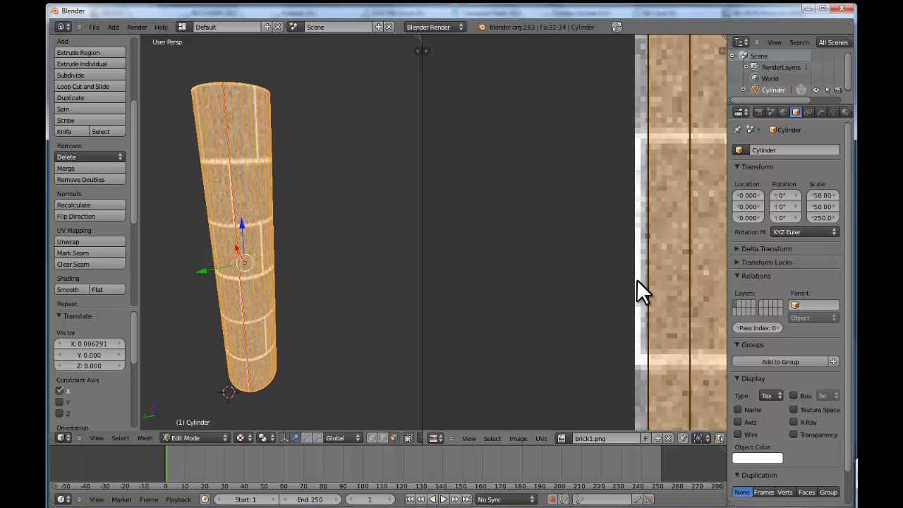
{"action": "scroll", "coordinate": [629, 272], "scroll_direction": "down", "scroll_amount": 4}
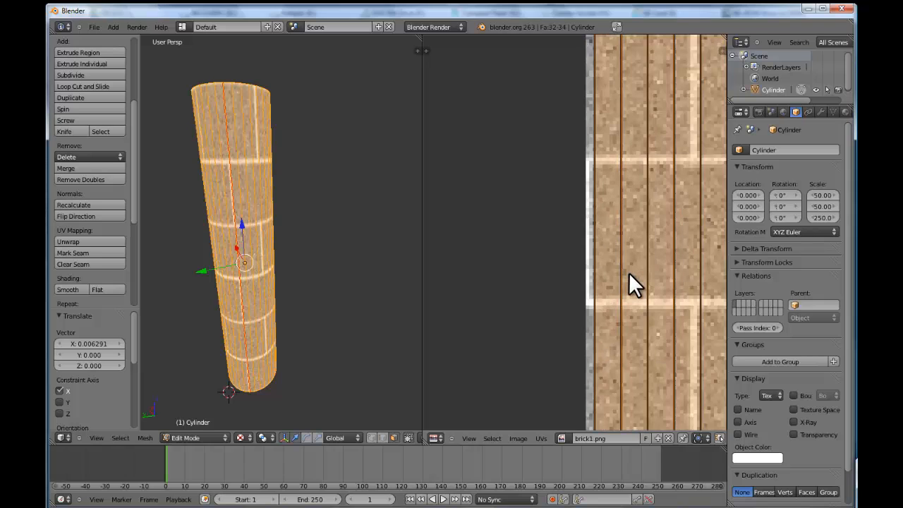
Step: Move the UVs along X by about -0.0041 and scale them along X by about 1.007 and 1.003 to meet the brick image's left edge
{"action": "key", "text": "g"}
{"action": "key", "text": "x"}
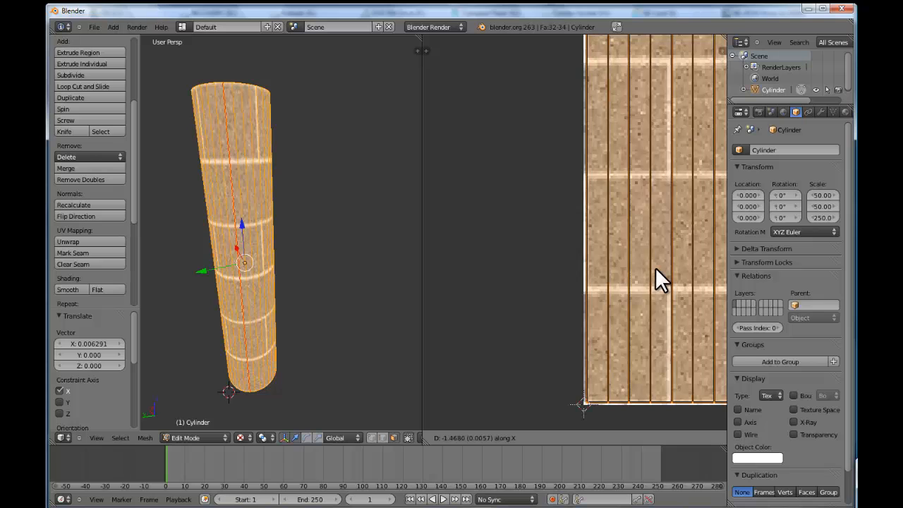
{"action": "left_click", "coordinate": [655, 266]}
{"action": "key", "text": "s"}
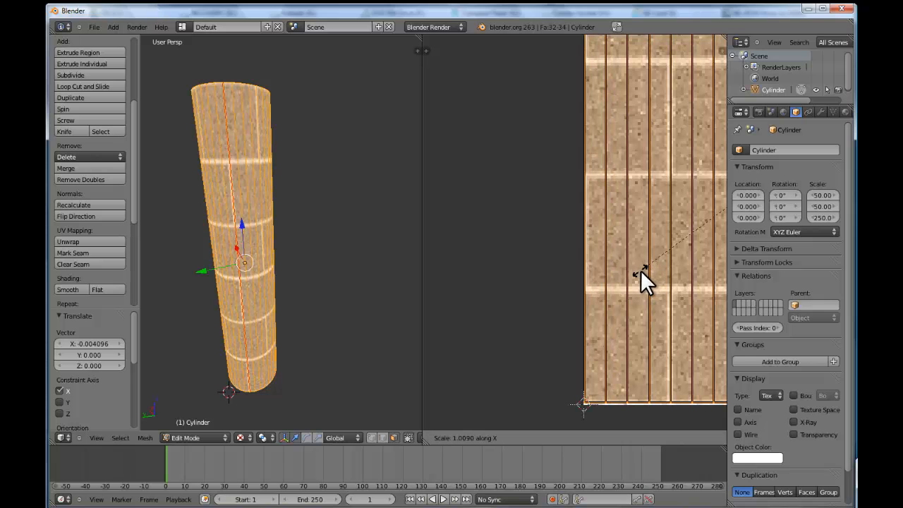
{"action": "left_click", "coordinate": [641, 271]}
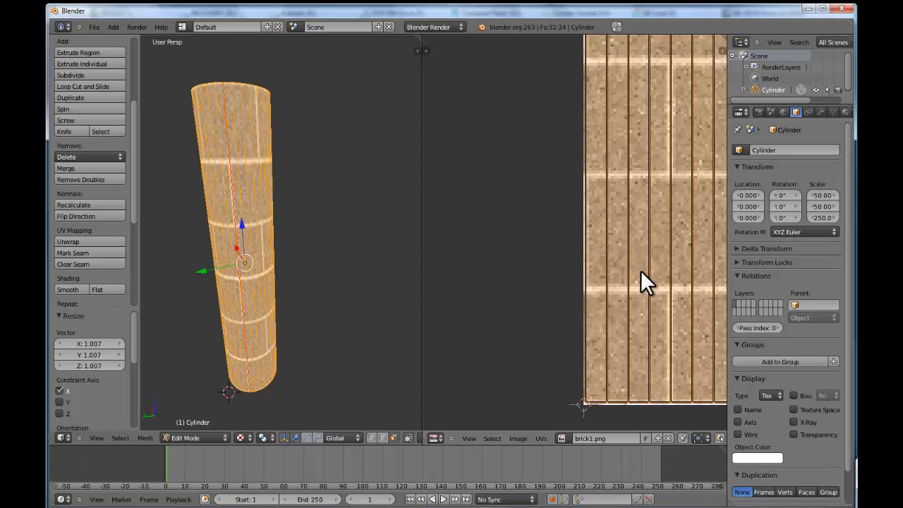
{"action": "key", "text": "s"}
{"action": "left_click", "coordinate": [638, 269]}
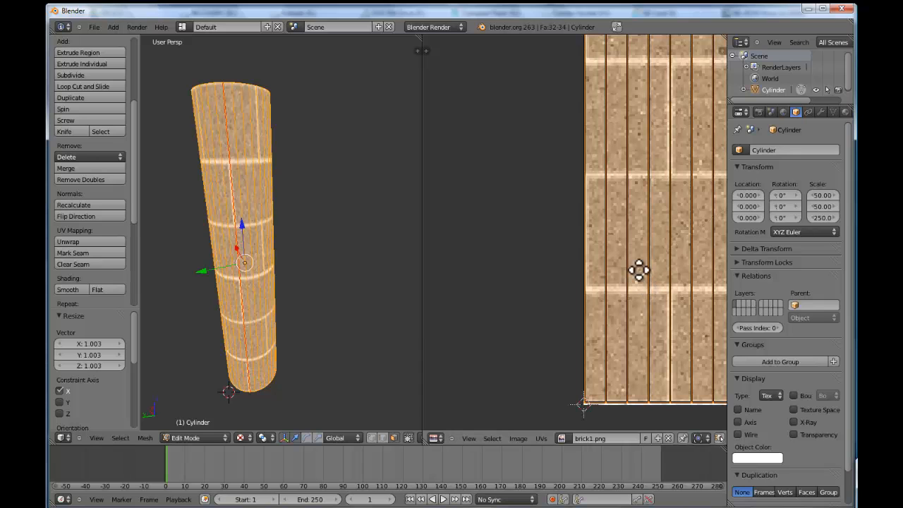
Step: Examine the UV fit along the brick image's edges and the cylinder's texture in Object Mode, then return to Edit Mode
{"action": "scroll", "coordinate": [640, 268], "scroll_direction": "down", "scroll_amount": 4}
{"action": "scroll", "coordinate": [621, 290], "scroll_direction": "up", "scroll_amount": 5}
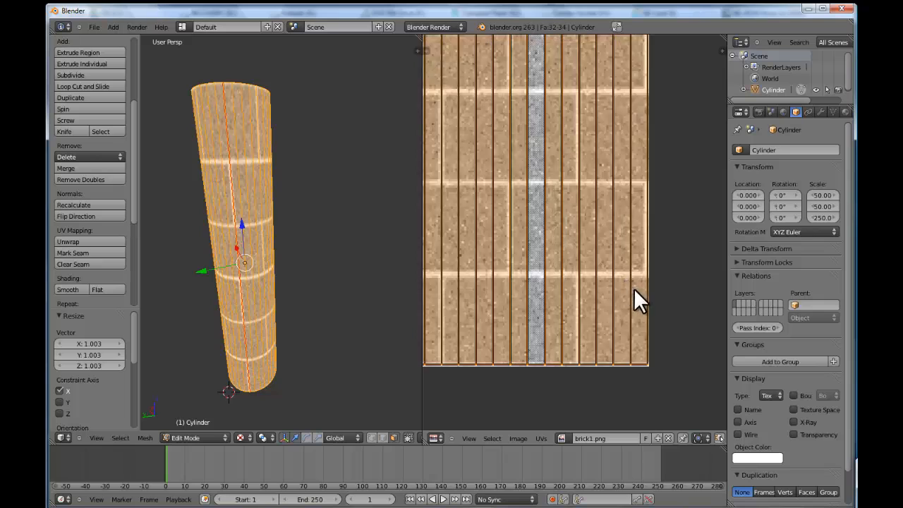
{"action": "middle_click_drag", "start_coordinate": [681, 312], "coordinate": [514, 288]}
{"action": "scroll", "coordinate": [613, 286], "scroll_direction": "down", "scroll_amount": 4}
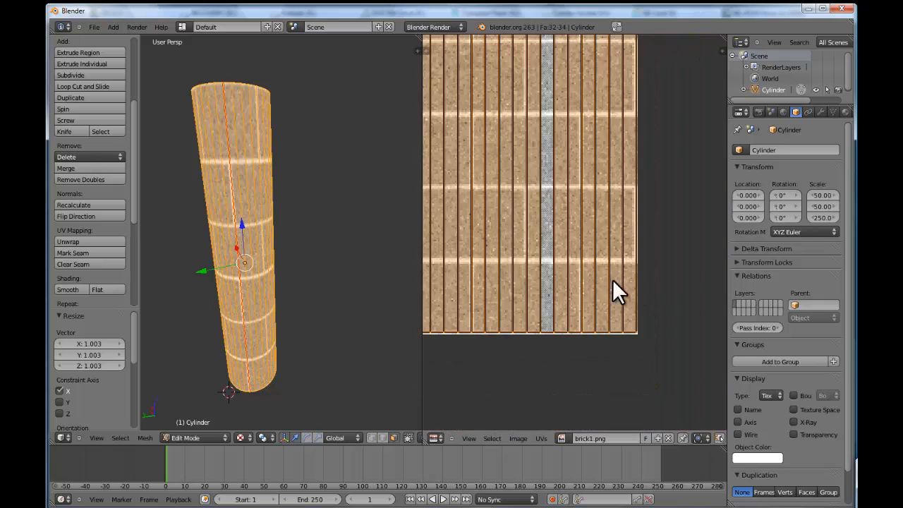
{"action": "scroll", "coordinate": [681, 300], "scroll_direction": "down", "scroll_amount": 4}
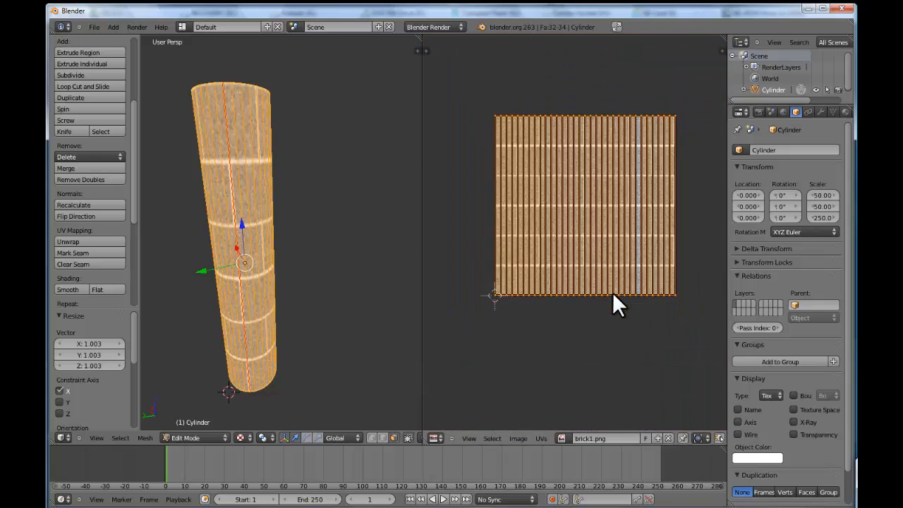
{"action": "left_click", "coordinate": [224, 436]}
{"action": "left_click", "coordinate": [212, 426]}
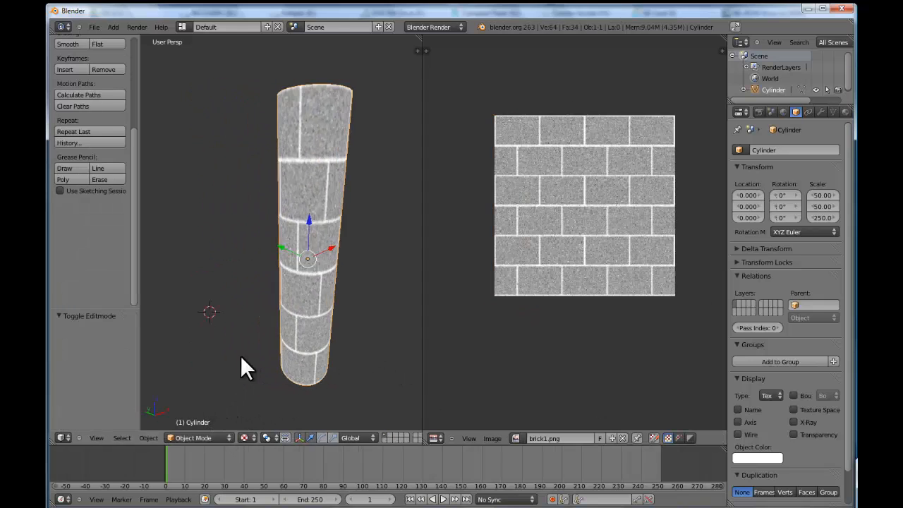
{"action": "middle_click_drag", "start_coordinate": [240, 356], "coordinate": [282, 374]}
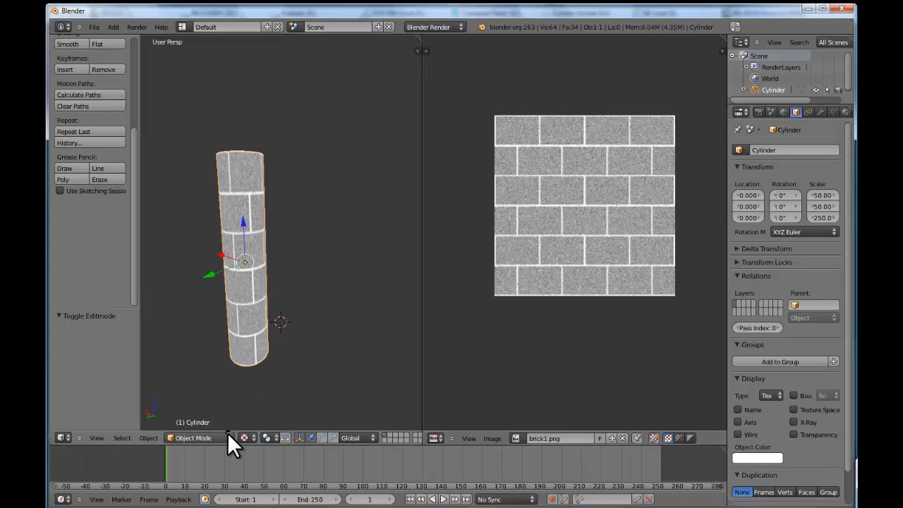
{"action": "left_click", "coordinate": [228, 435]}
{"action": "left_click", "coordinate": [220, 413]}
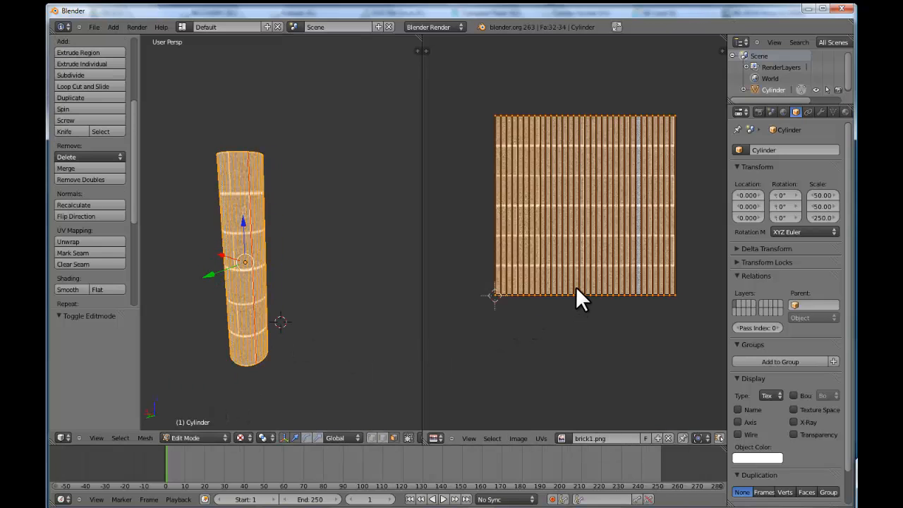
Step: Scale the UVs uniformly by about 2.023 so the bricks repeat at a smaller size around the cylinder
{"action": "key", "text": "s"}
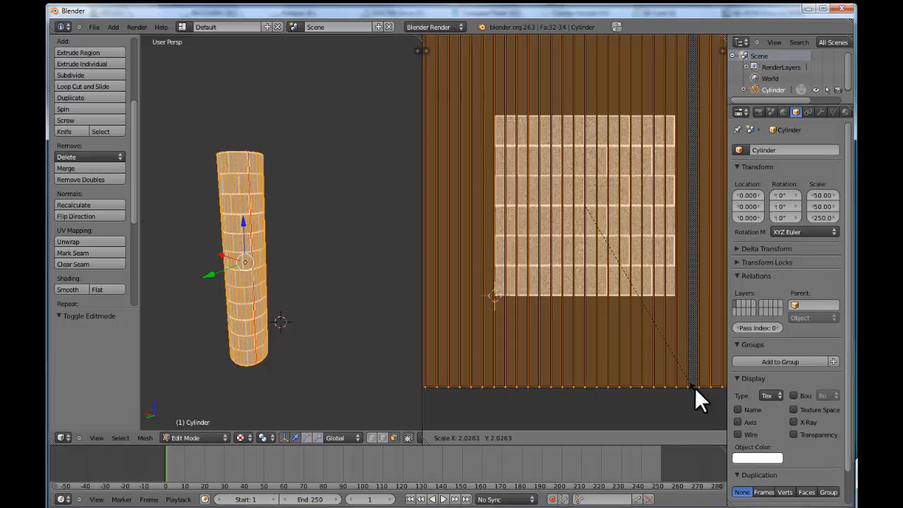
{"action": "left_click", "coordinate": [696, 390]}
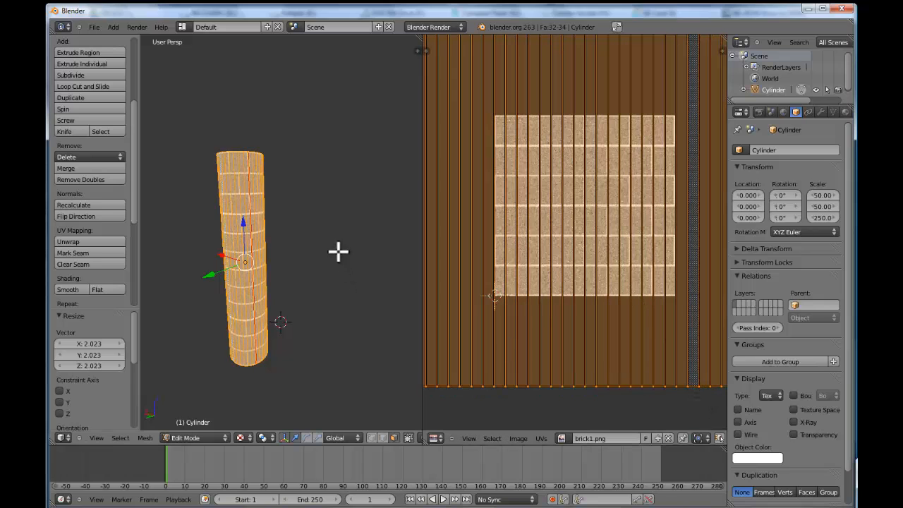
{"action": "scroll", "coordinate": [324, 247], "scroll_direction": "up", "scroll_amount": 5}
{"action": "middle_click_drag", "start_coordinate": [280, 226], "coordinate": [331, 344]}
{"action": "middle_click_drag", "start_coordinate": [300, 191], "coordinate": [353, 265], "text": "shift"}
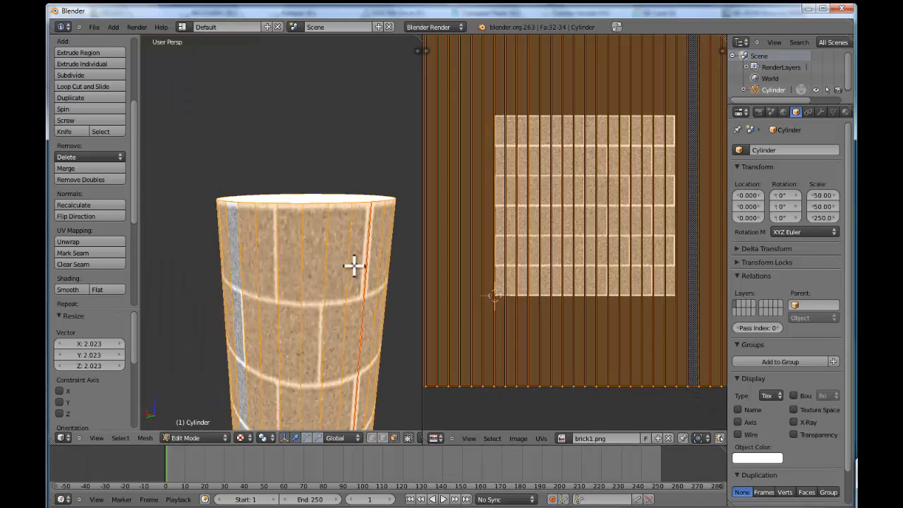
{"action": "scroll", "coordinate": [365, 238], "scroll_direction": "up", "scroll_amount": 1}
{"action": "scroll", "coordinate": [389, 262], "scroll_direction": "up", "scroll_amount": 1}
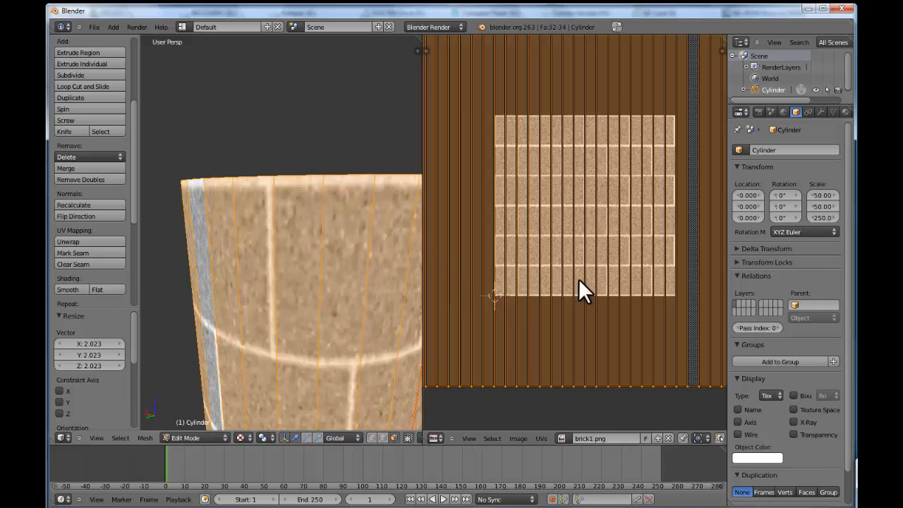
Step: Fine-tune the UV size by scaling uniformly by about 0.945 and then 1.055, matching the UV edges to the brick joints
{"action": "key", "text": "s"}
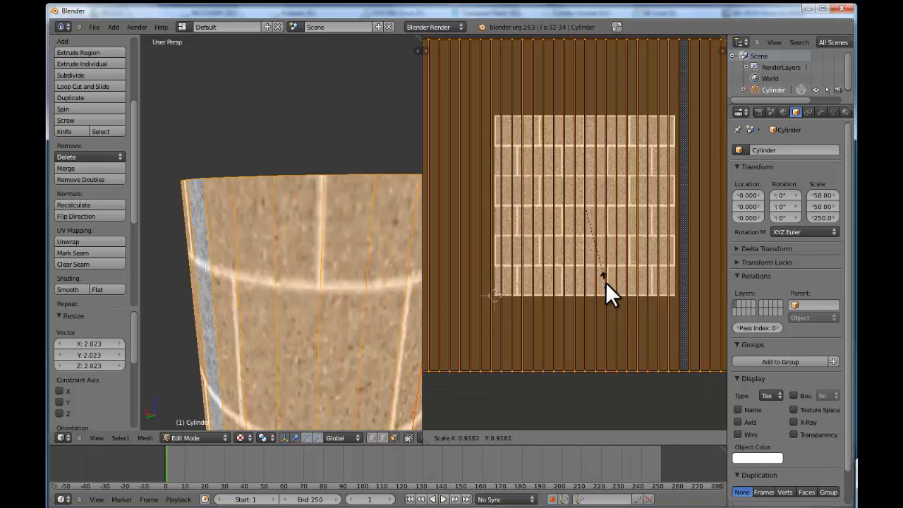
{"action": "left_click", "coordinate": [605, 282]}
{"action": "scroll", "coordinate": [593, 326], "scroll_direction": "up", "scroll_amount": 6}
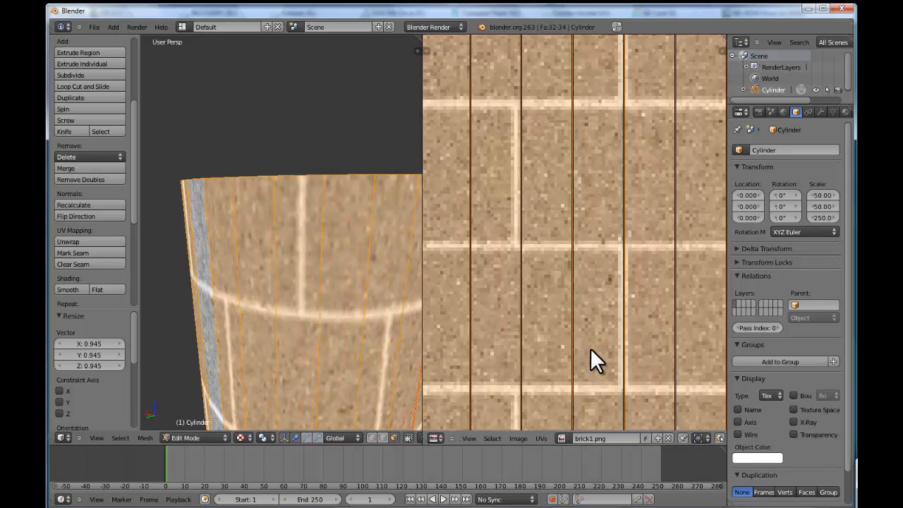
{"action": "key", "text": "s"}
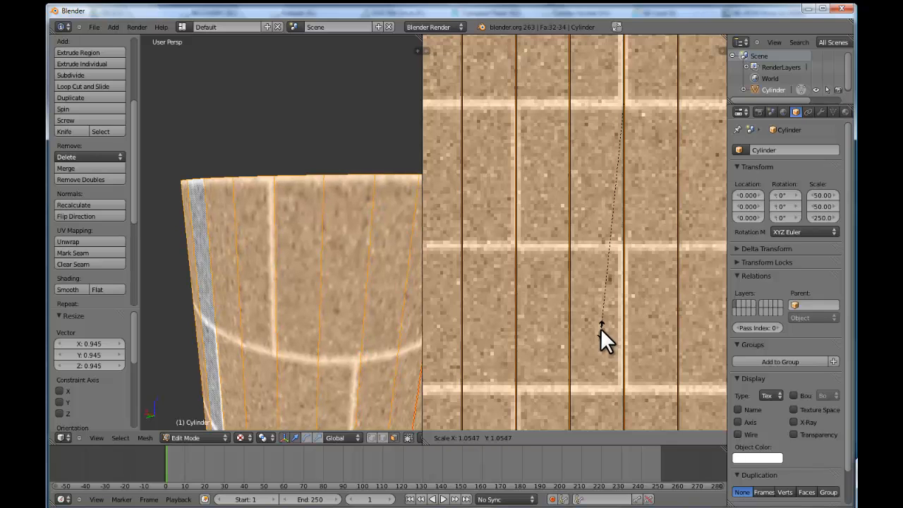
{"action": "left_click", "coordinate": [600, 329]}
Step: Examine the brick pattern around the cylinder in Object Mode, closely checking the joint along the vertical seam
{"action": "scroll", "coordinate": [281, 256], "scroll_direction": "down", "scroll_amount": 4}
{"action": "scroll", "coordinate": [281, 256], "scroll_direction": "down", "scroll_amount": 5}
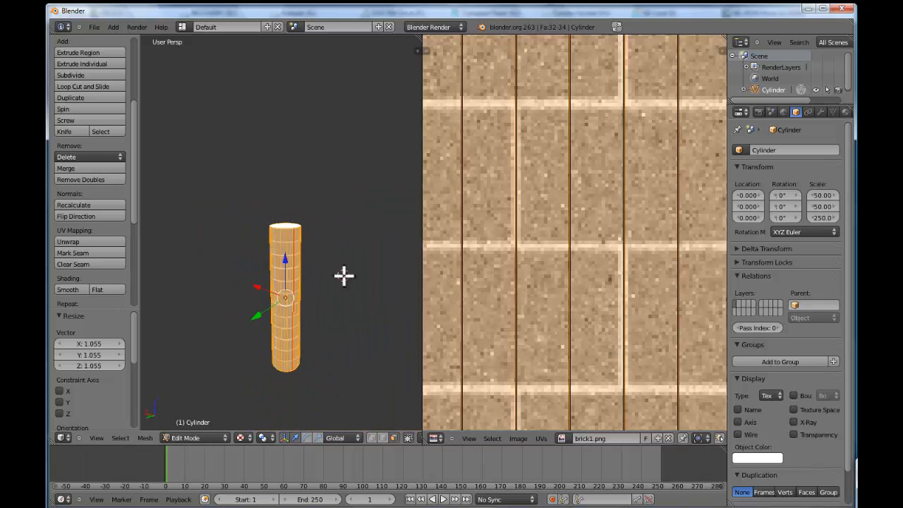
{"action": "scroll", "coordinate": [372, 299], "scroll_direction": "up", "scroll_amount": 4}
{"action": "left_click", "coordinate": [202, 438]}
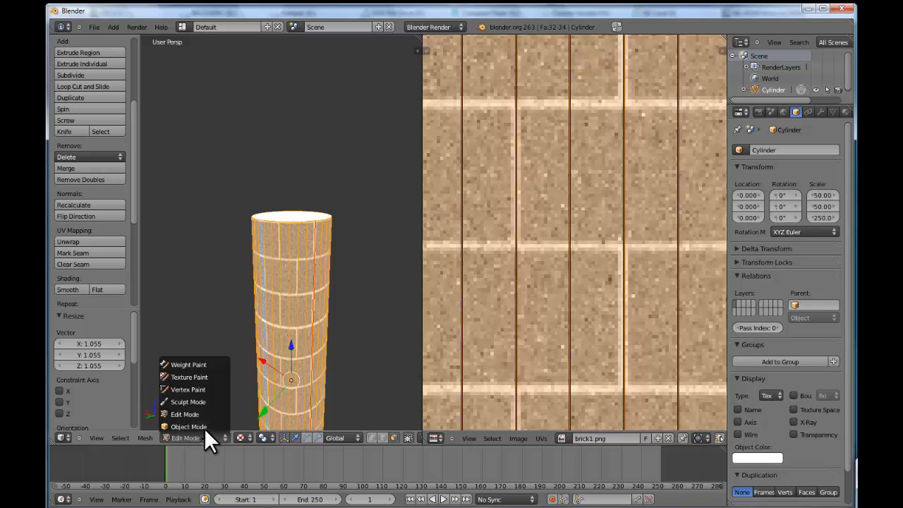
{"action": "key", "text": "Tab"}
{"action": "scroll", "coordinate": [353, 374], "scroll_direction": "up", "scroll_amount": 3}
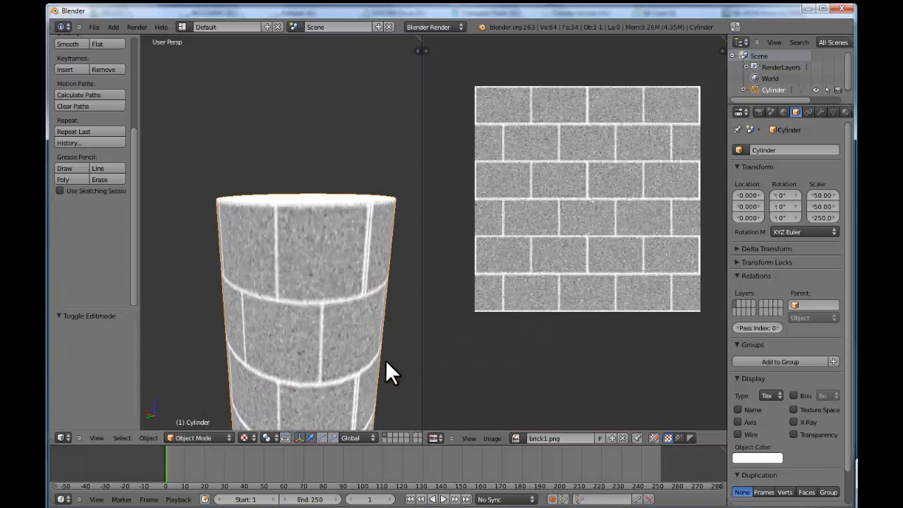
{"action": "scroll", "coordinate": [384, 182], "scroll_direction": "up", "scroll_amount": 1}
{"action": "scroll", "coordinate": [384, 211], "scroll_direction": "down", "scroll_amount": 6}
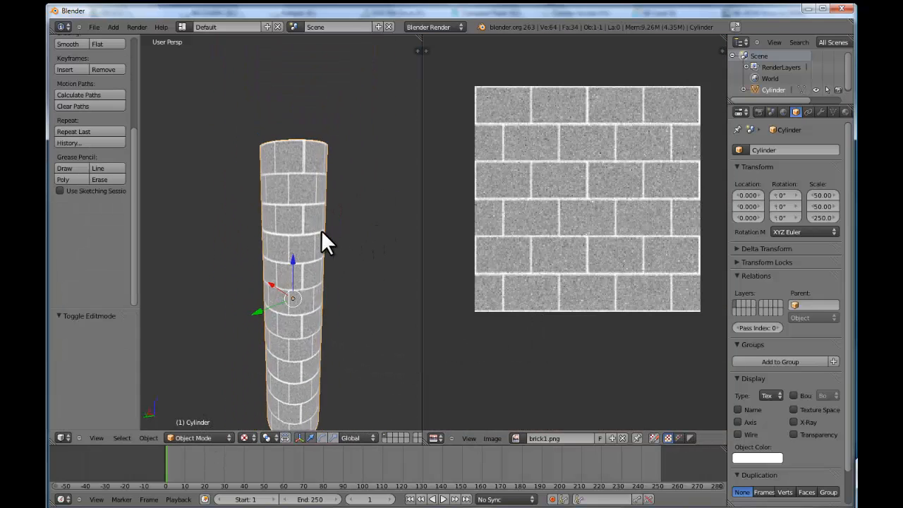
{"action": "scroll", "coordinate": [262, 230], "scroll_direction": "up", "scroll_amount": 1}
{"action": "middle_click_drag", "start_coordinate": [262, 230], "coordinate": [297, 269]}
{"action": "scroll", "coordinate": [298, 269], "scroll_direction": "up", "scroll_amount": 2}
{"action": "scroll", "coordinate": [297, 273], "scroll_direction": "up", "scroll_amount": 5}
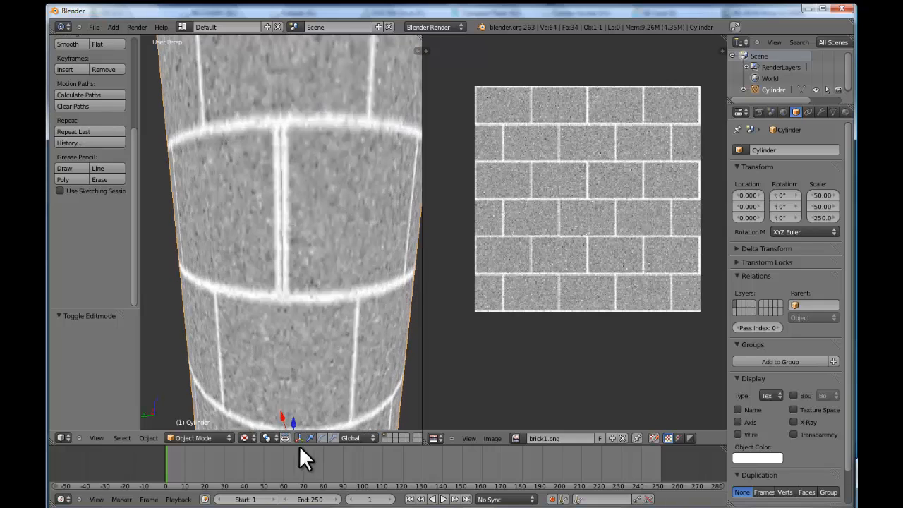
Step: In Edit Mode, shift the UVs along X by about 0.00088 and then about -0.0034 to adjust the joint at the seam
{"action": "left_click", "coordinate": [221, 437]}
{"action": "left_click", "coordinate": [212, 415]}
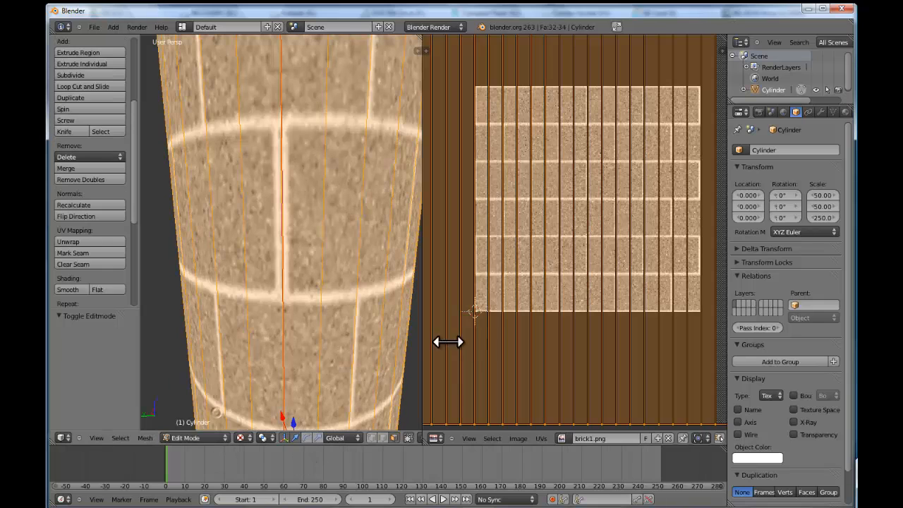
{"action": "scroll", "coordinate": [560, 268], "scroll_direction": "up", "scroll_amount": 8}
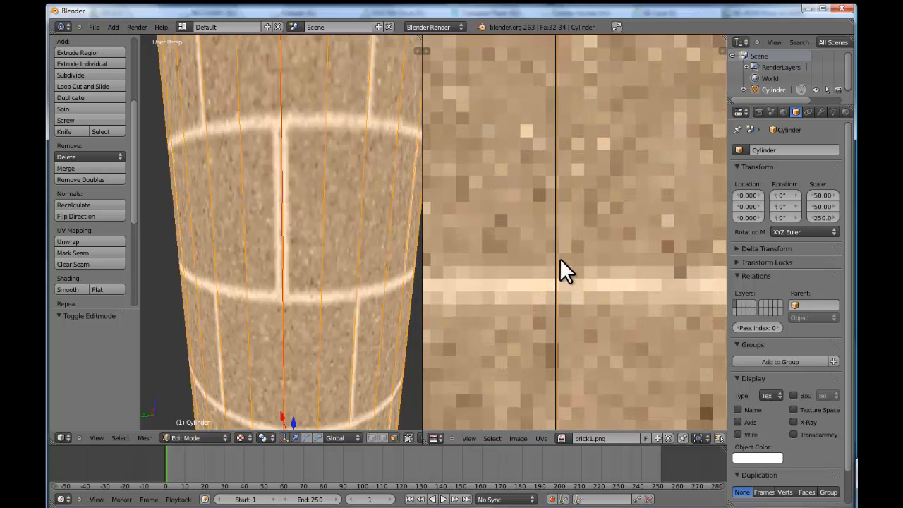
{"action": "key", "text": "g"}
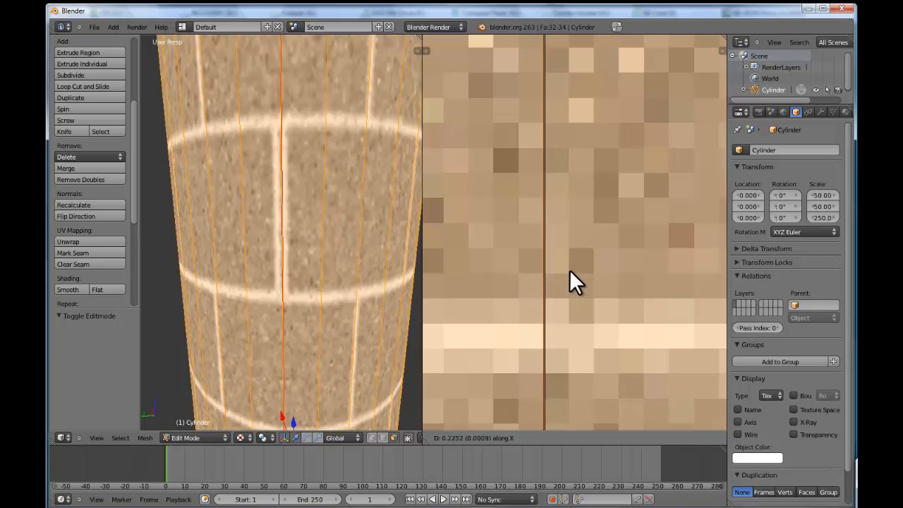
{"action": "left_click", "coordinate": [570, 270]}
{"action": "key", "text": "g"}
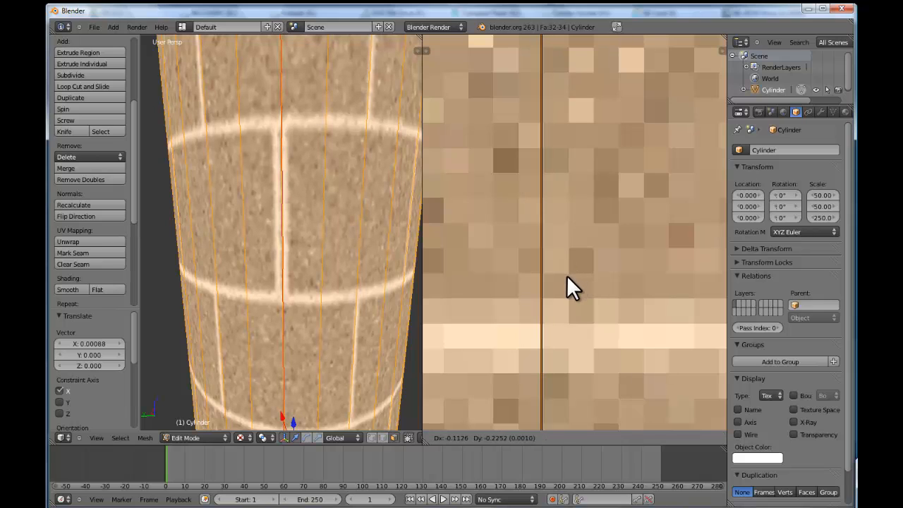
{"action": "key", "text": "x"}
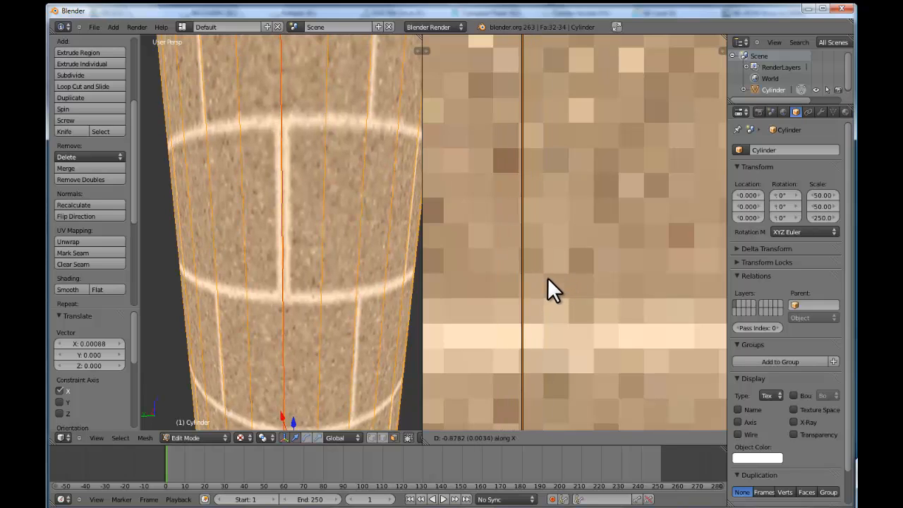
{"action": "left_click", "coordinate": [548, 278]}
Step: Scale the UVs along X by about 0.996 to narrow the doubled joint at the seam
{"action": "key", "text": "s"}
{"action": "key", "text": "x"}
{"action": "left_click", "coordinate": [547, 273]}
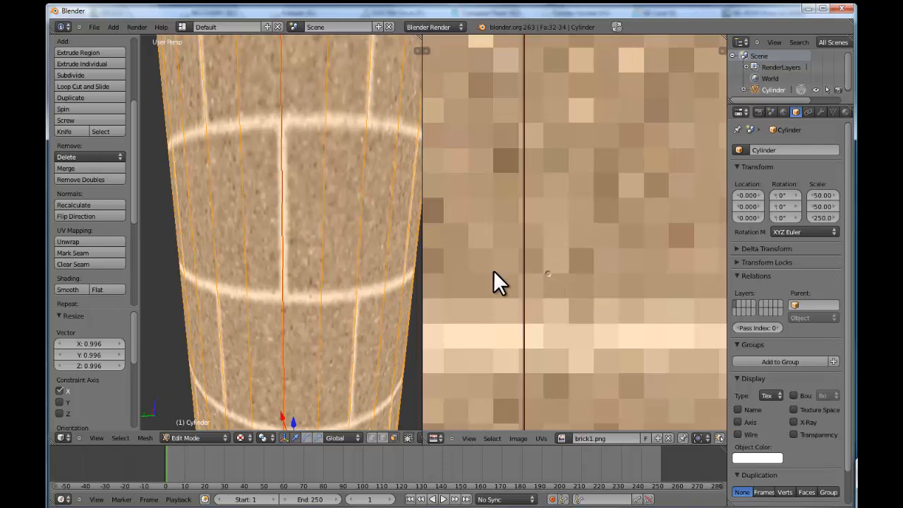
Step: Switch to Object Mode and examine the brick texture from all sides of the pillar
{"action": "scroll", "coordinate": [322, 252], "scroll_direction": "down", "scroll_amount": 4}
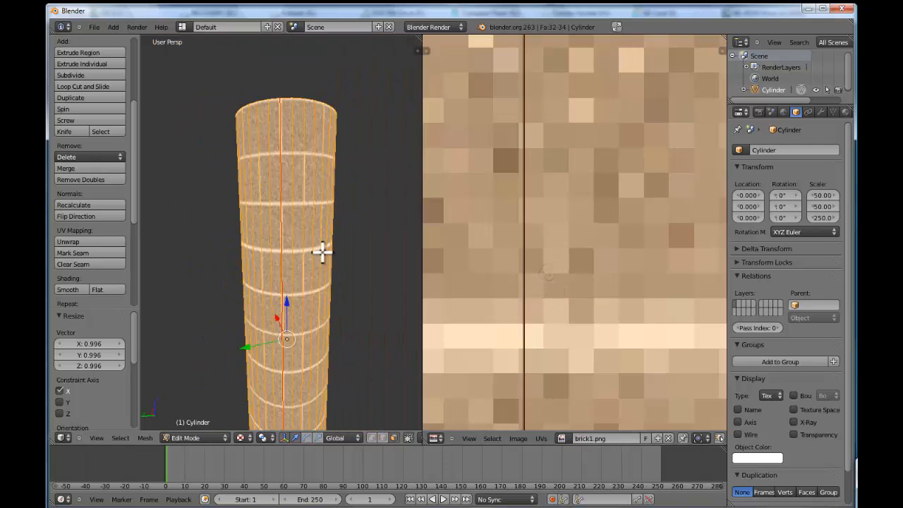
{"action": "left_click", "coordinate": [193, 436]}
{"action": "left_click", "coordinate": [191, 427]}
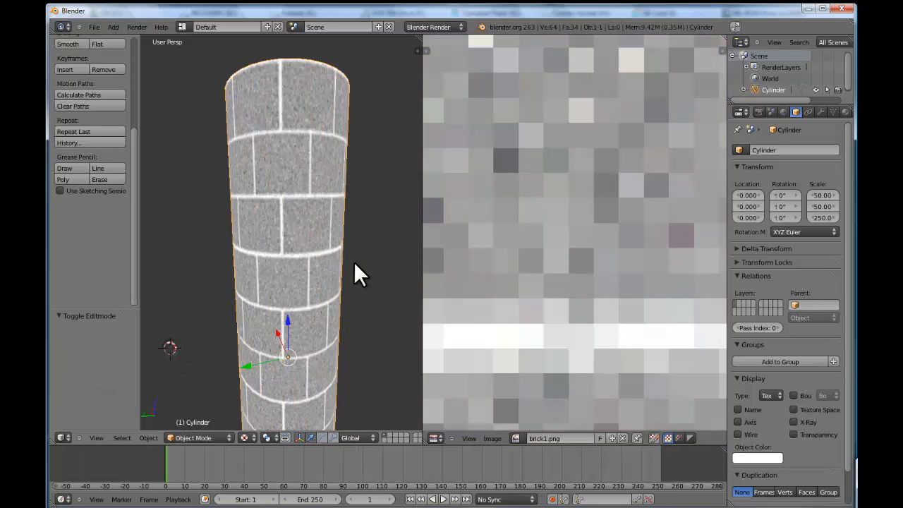
{"action": "middle_click_drag", "start_coordinate": [357, 273], "coordinate": [317, 239]}
{"action": "scroll", "coordinate": [317, 198], "scroll_direction": "down", "scroll_amount": 4}
{"action": "scroll", "coordinate": [295, 367], "scroll_direction": "up", "scroll_amount": 3}
{"action": "scroll", "coordinate": [321, 254], "scroll_direction": "down", "scroll_amount": 2}
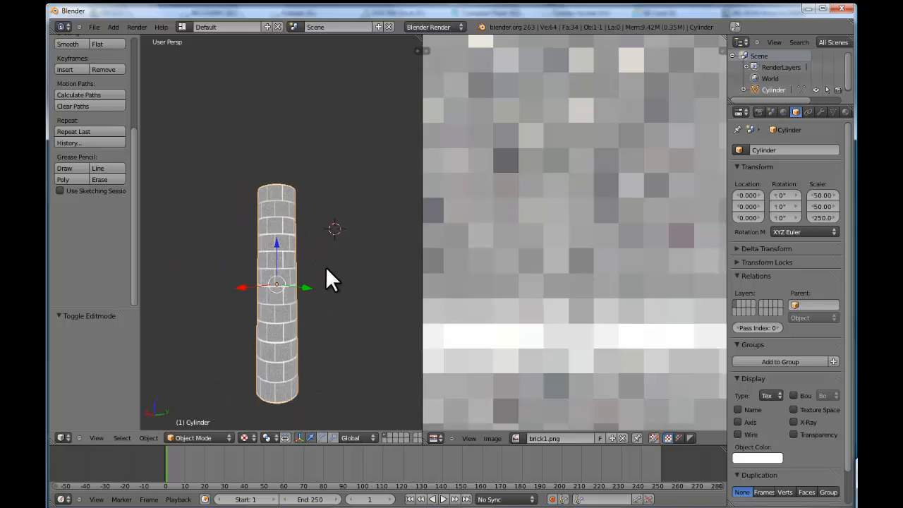
{"action": "middle_click_drag", "start_coordinate": [327, 276], "coordinate": [294, 313]}
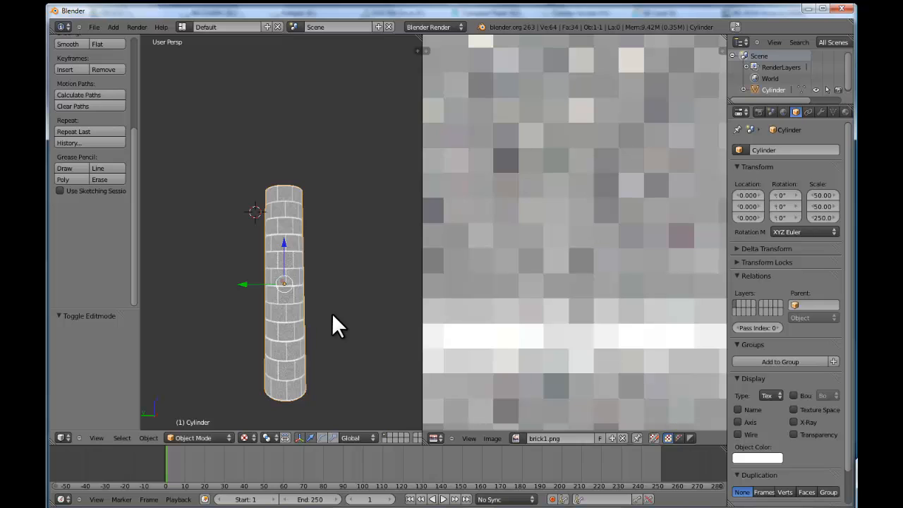
{"action": "scroll", "coordinate": [331, 313], "scroll_direction": "up", "scroll_amount": 1}
{"action": "scroll", "coordinate": [462, 299], "scroll_direction": "down", "scroll_amount": 5}
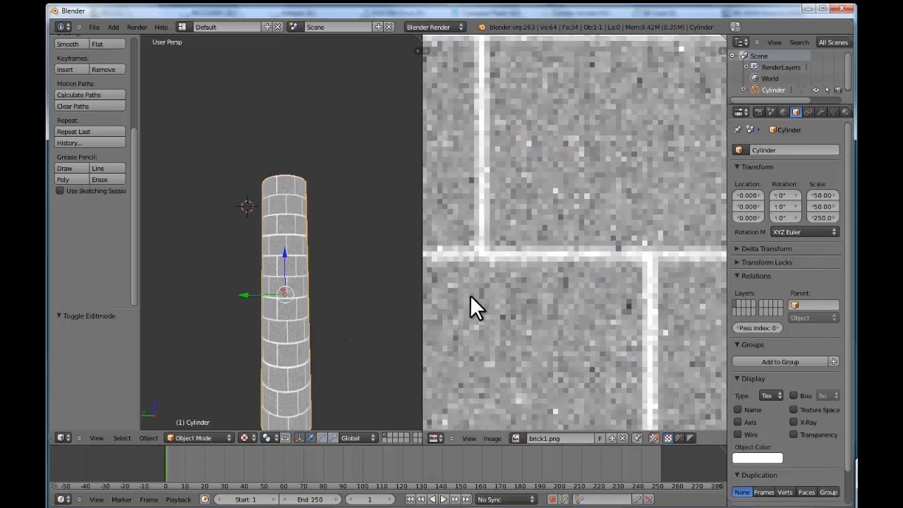
{"action": "middle_click_drag", "start_coordinate": [362, 228], "coordinate": [329, 299]}
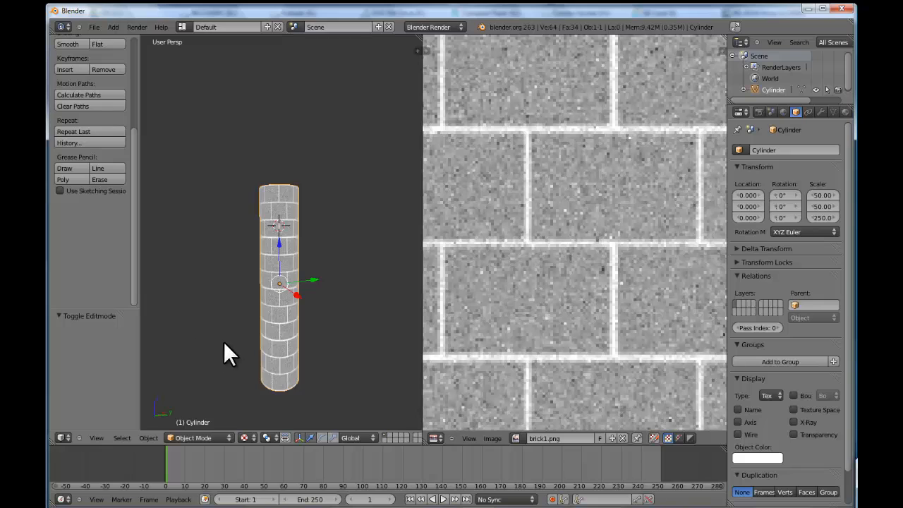
Step: Start an FBX export and set its destination to the folder E:\Unity Projects\Games\Nightmares\Assets\Nightmares\Models
{"action": "left_click", "coordinate": [92, 26]}
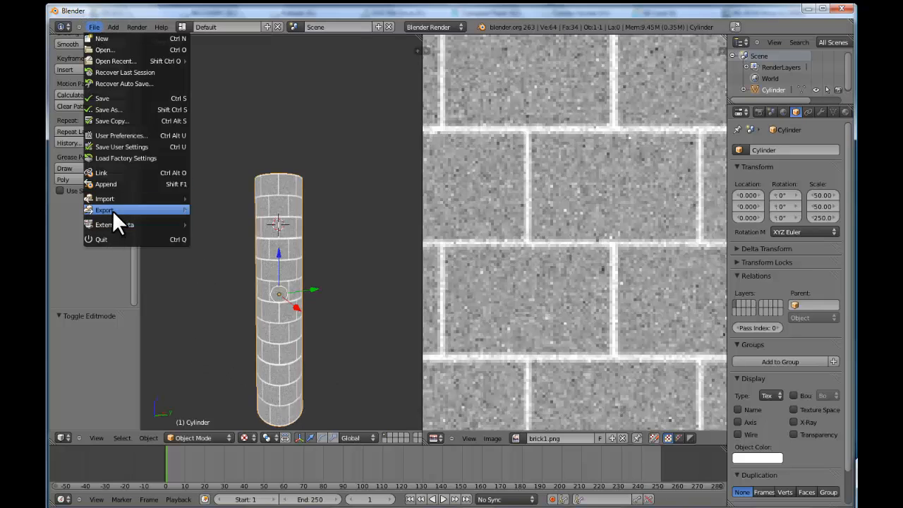
{"action": "mouse_move", "coordinate": [111, 211]}
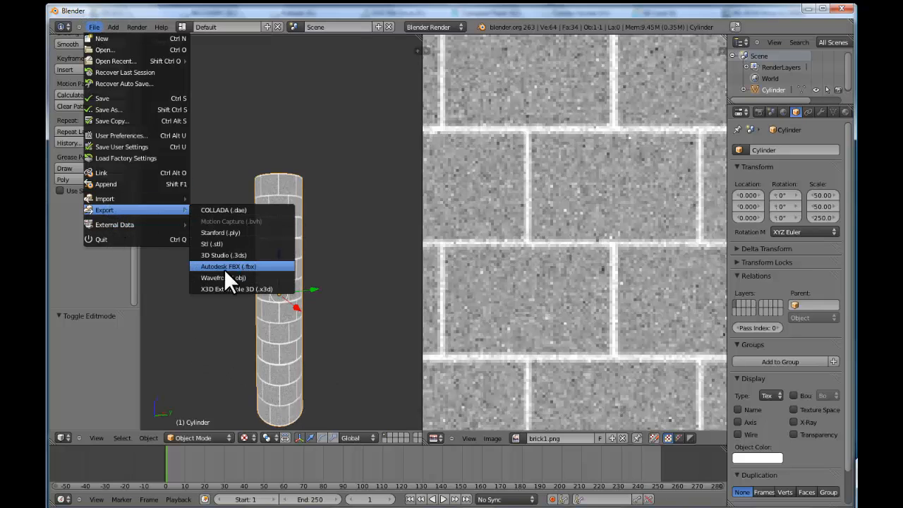
{"action": "left_click", "coordinate": [264, 268]}
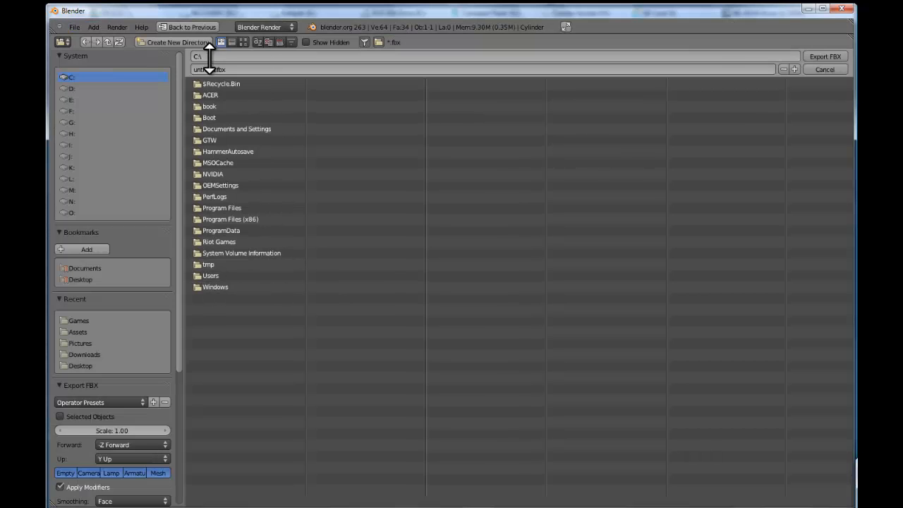
{"action": "left_click", "coordinate": [79, 331]}
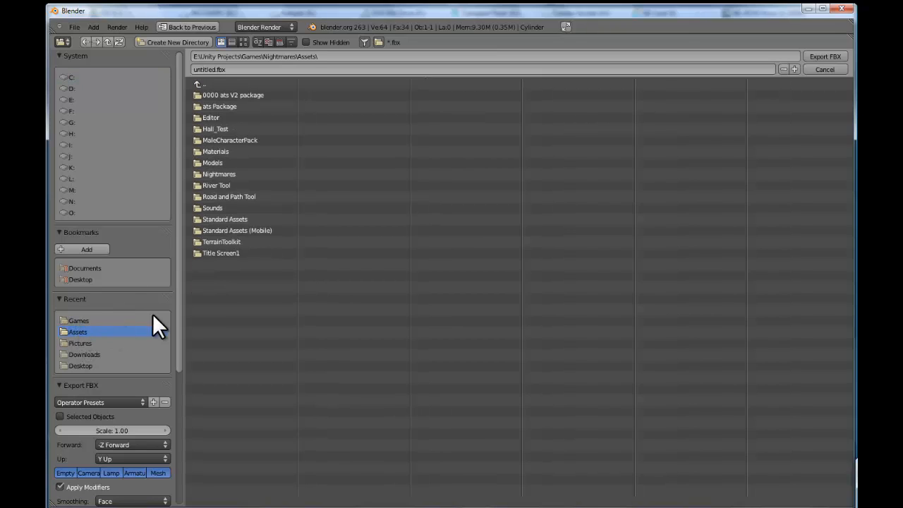
{"action": "left_click", "coordinate": [83, 320]}
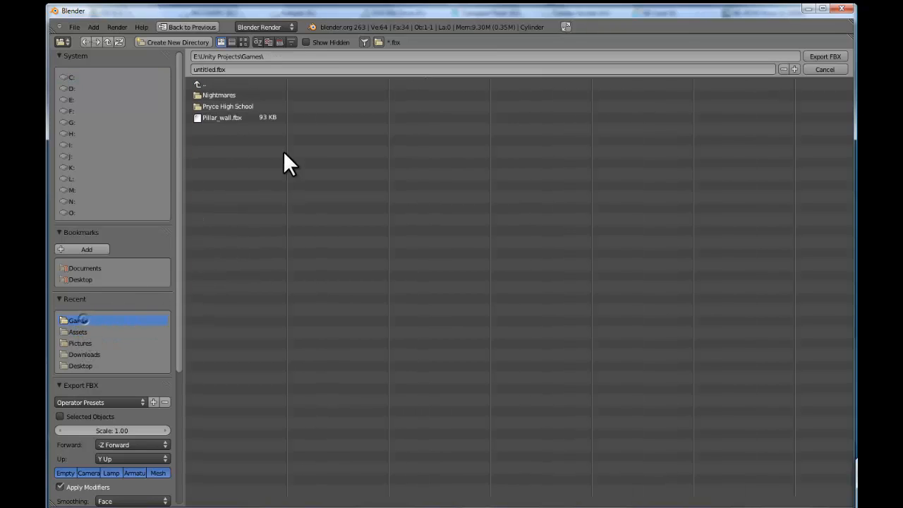
{"action": "left_click", "coordinate": [219, 98]}
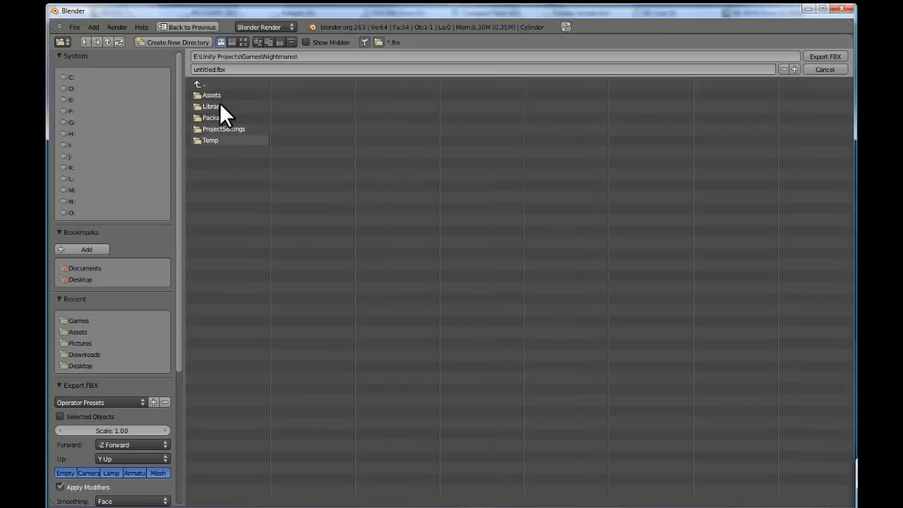
{"action": "left_click", "coordinate": [220, 94]}
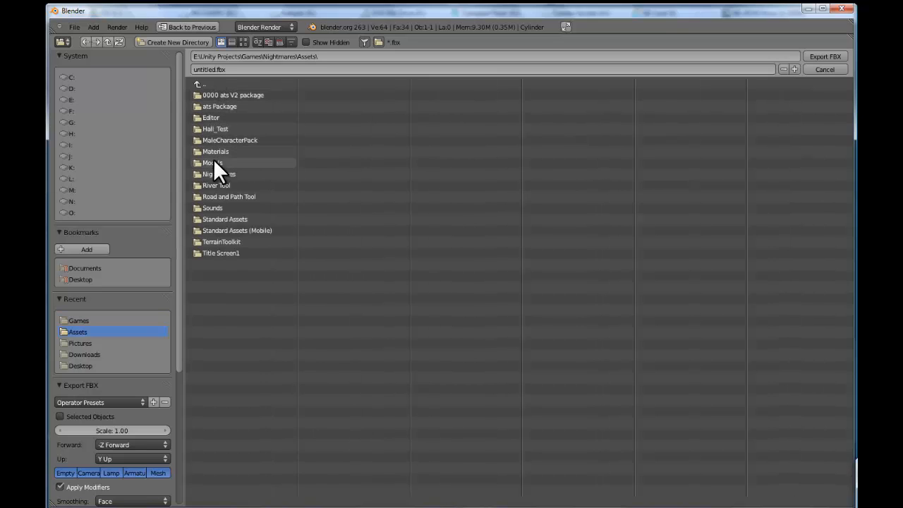
{"action": "left_click", "coordinate": [215, 173]}
{"action": "left_click", "coordinate": [218, 105]}
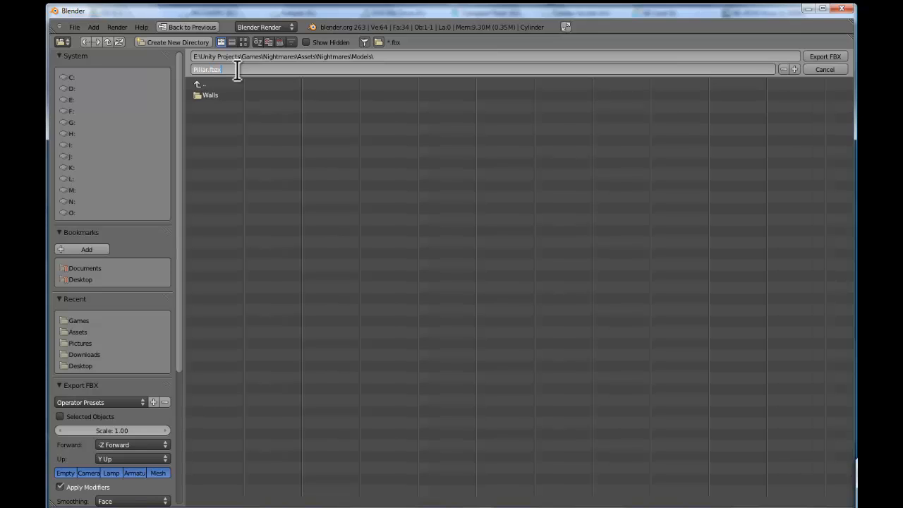
Step: Name the export file Pillar.fbx and export the pillar
{"action": "left_click", "coordinate": [237, 70]}
{"action": "type", "text": "Pillar.fbx"}
{"action": "left_click", "coordinate": [825, 56]}
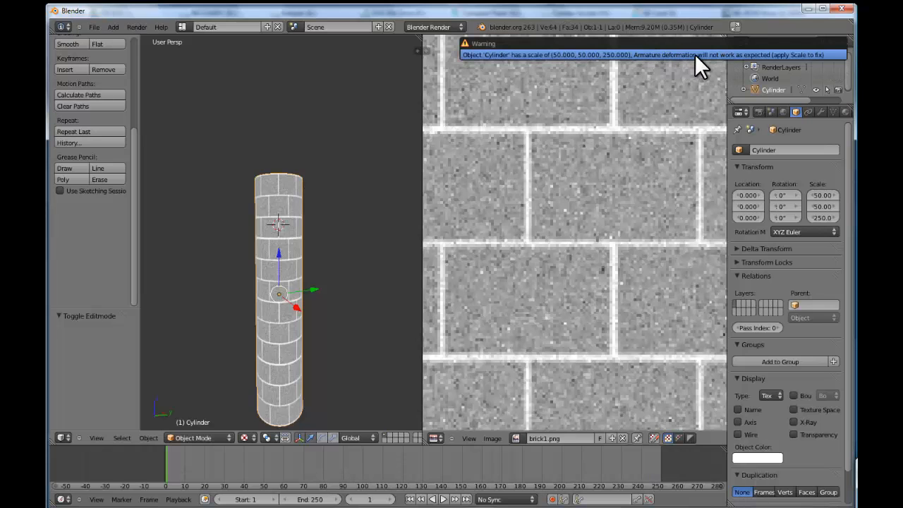
Step: Switch to Unity and place the new Pillar model from the Models folder on the empty floor of the hall scene
{"action": "scroll", "coordinate": [330, 195], "scroll_direction": "up", "scroll_amount": 5}
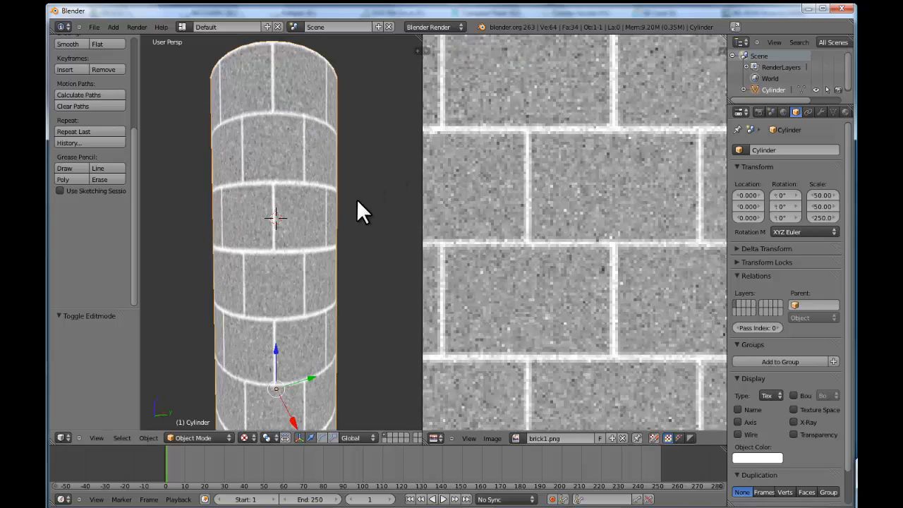
{"action": "middle_click_drag", "start_coordinate": [357, 198], "coordinate": [360, 216]}
{"action": "mouse_move", "coordinate": [360, 496]}
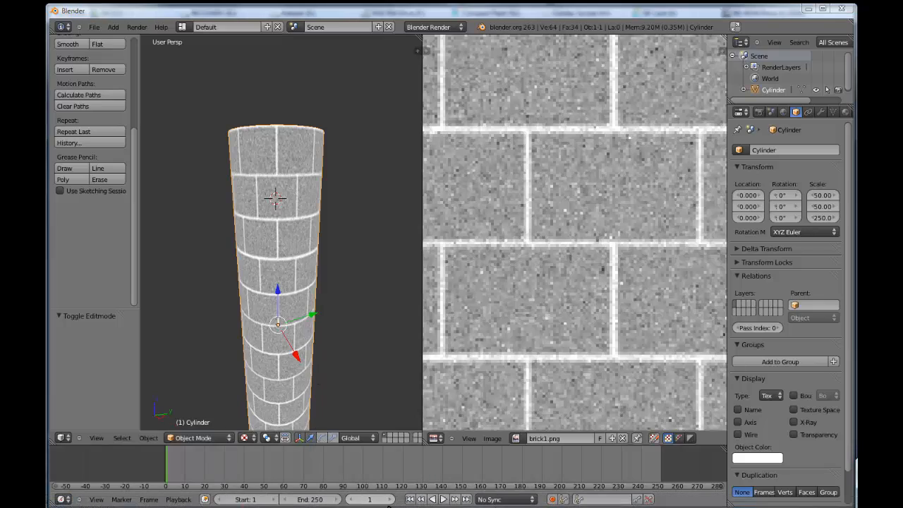
{"action": "left_click", "coordinate": [259, 501]}
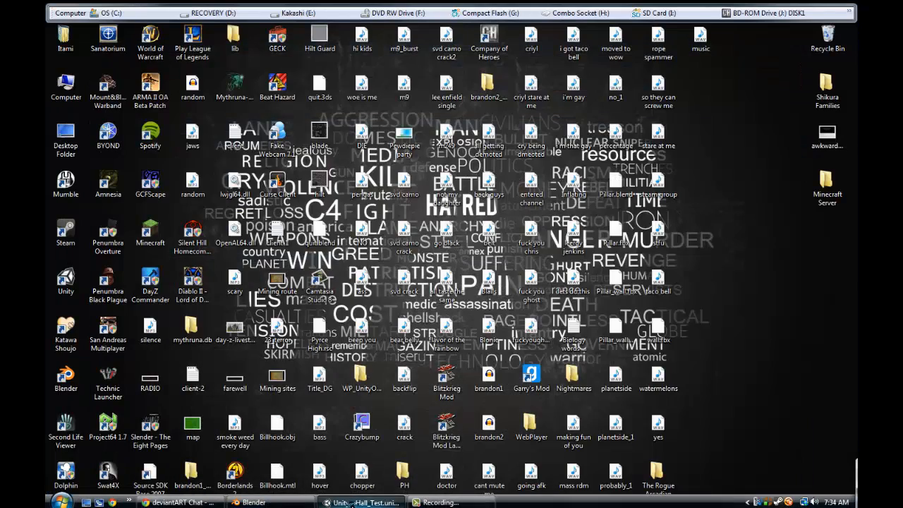
{"action": "left_click", "coordinate": [360, 502]}
{"action": "right_click_drag", "start_coordinate": [356, 266], "coordinate": [329, 277]}
{"action": "scroll", "coordinate": [327, 273], "scroll_direction": "down", "scroll_amount": 5}
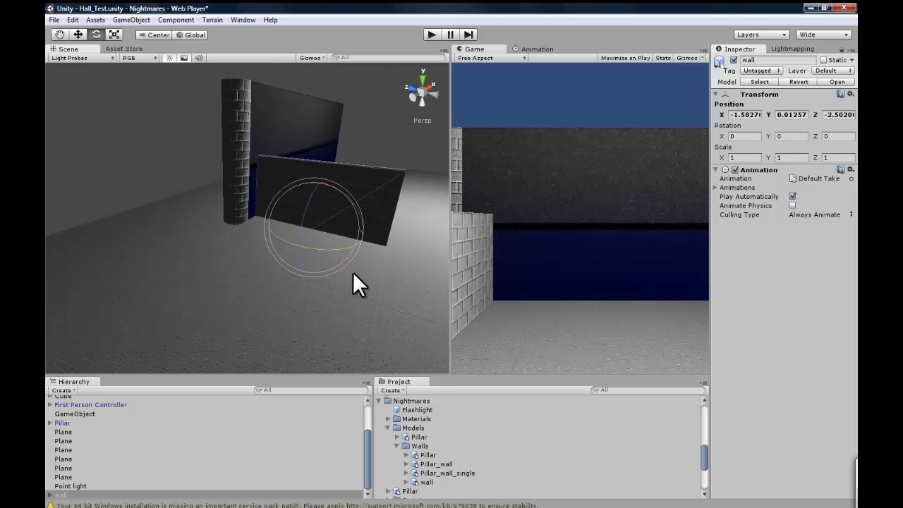
{"action": "scroll", "coordinate": [354, 271], "scroll_direction": "down", "scroll_amount": 5}
{"action": "right_click_drag", "start_coordinate": [351, 267], "coordinate": [404, 295]}
{"action": "left_click", "coordinate": [417, 437]}
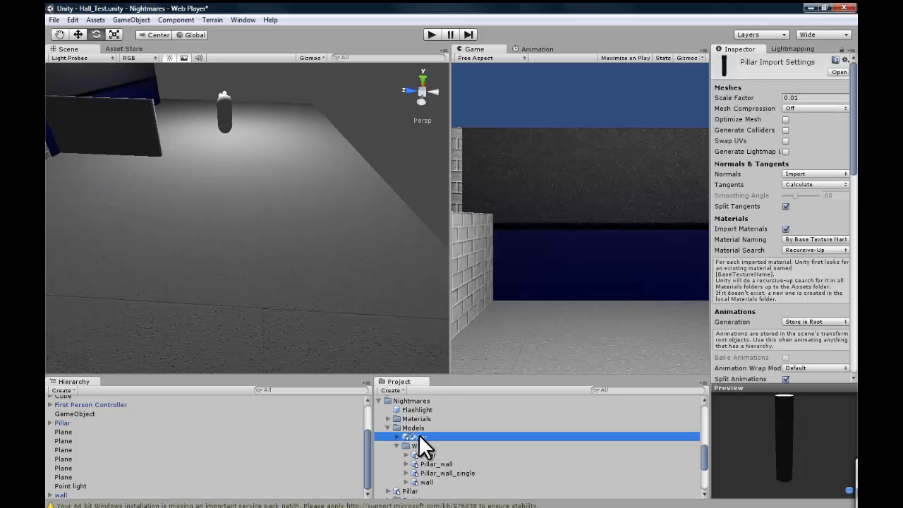
{"action": "left_click_drag", "start_coordinate": [415, 435], "coordinate": [221, 233]}
{"action": "right_click_drag", "start_coordinate": [260, 208], "coordinate": [342, 182]}
{"action": "left_click", "coordinate": [342, 182]}
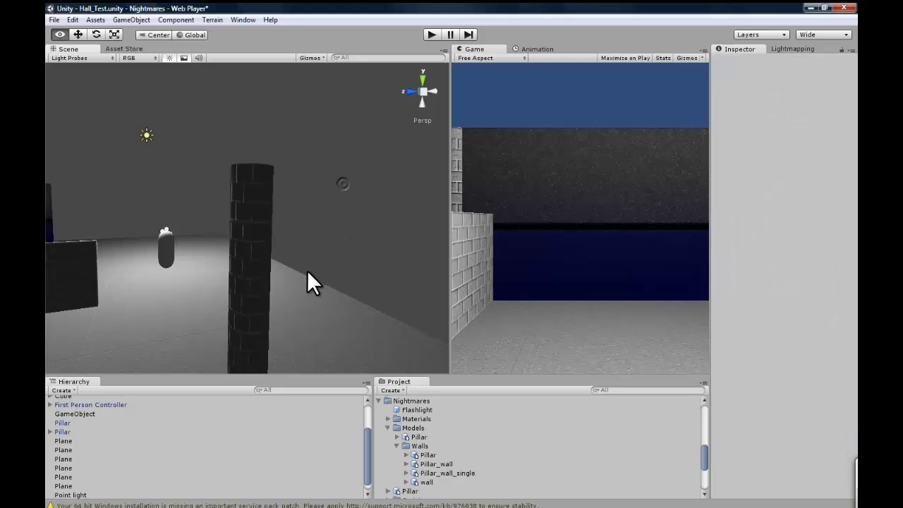
Step: Place the wall model from the Walls folder directly beside the new pillar to compare their brickwork
{"action": "right_click_drag", "start_coordinate": [307, 271], "coordinate": [332, 352]}
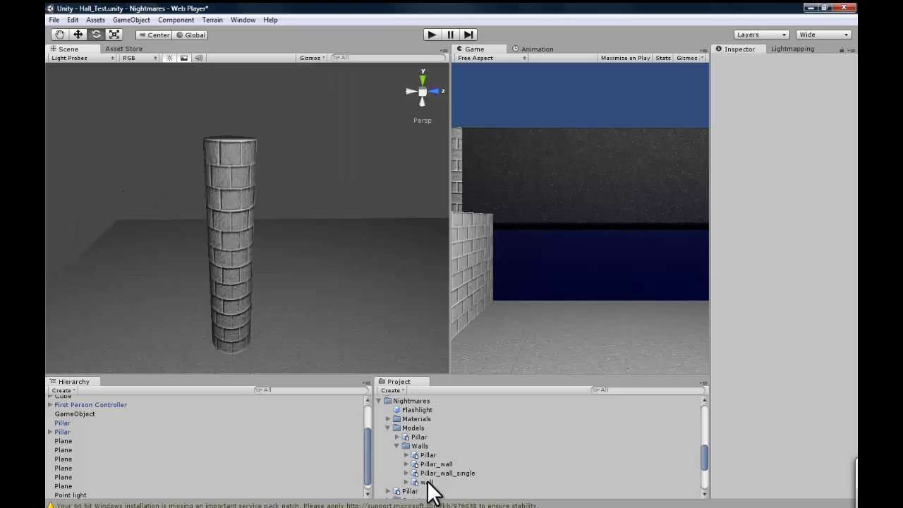
{"action": "left_click_drag", "start_coordinate": [307, 344], "coordinate": [344, 336]}
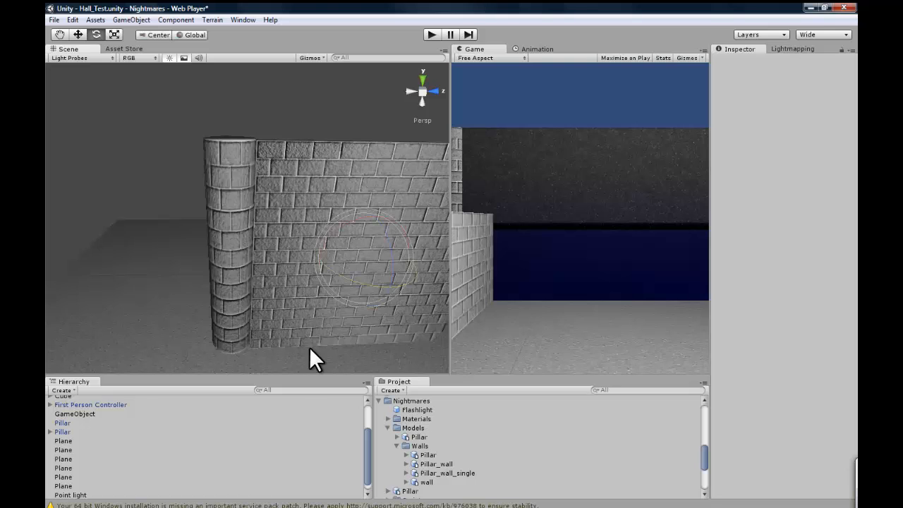
{"action": "right_click_drag", "start_coordinate": [169, 277], "coordinate": [169, 256]}
{"action": "scroll", "coordinate": [170, 256], "scroll_direction": "down", "scroll_amount": 1}
{"action": "scroll", "coordinate": [169, 257], "scroll_direction": "up", "scroll_amount": 5}
{"action": "scroll", "coordinate": [170, 256], "scroll_direction": "down", "scroll_amount": 5}
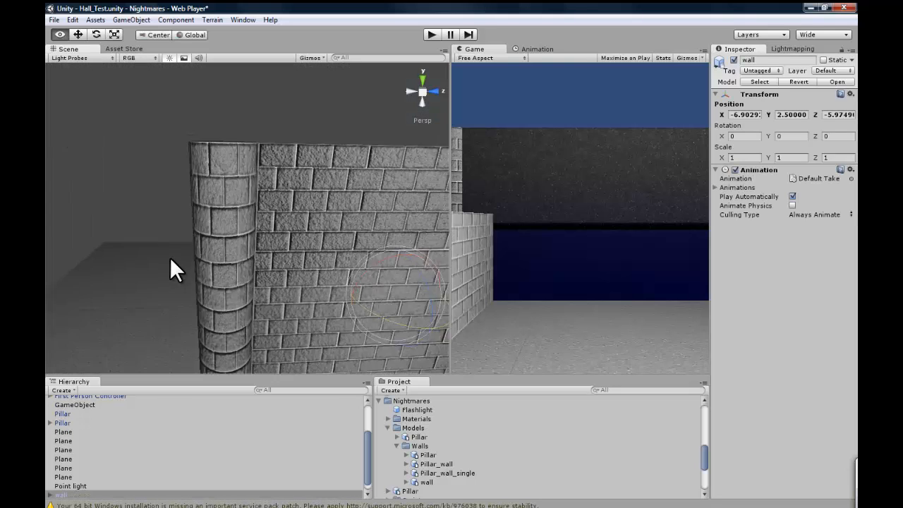
Step: Add the Pillar model from the Walls folder and move it to the free end of the wall
{"action": "right_click_drag", "start_coordinate": [216, 290], "coordinate": [409, 441]}
{"action": "left_click_drag", "start_coordinate": [426, 455], "coordinate": [393, 342]}
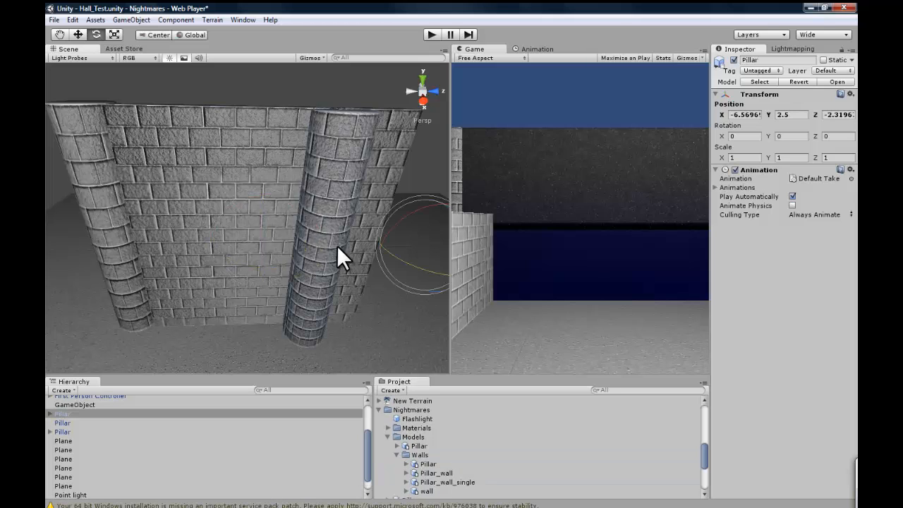
{"action": "left_click_drag", "start_coordinate": [433, 231], "coordinate": [483, 236]}
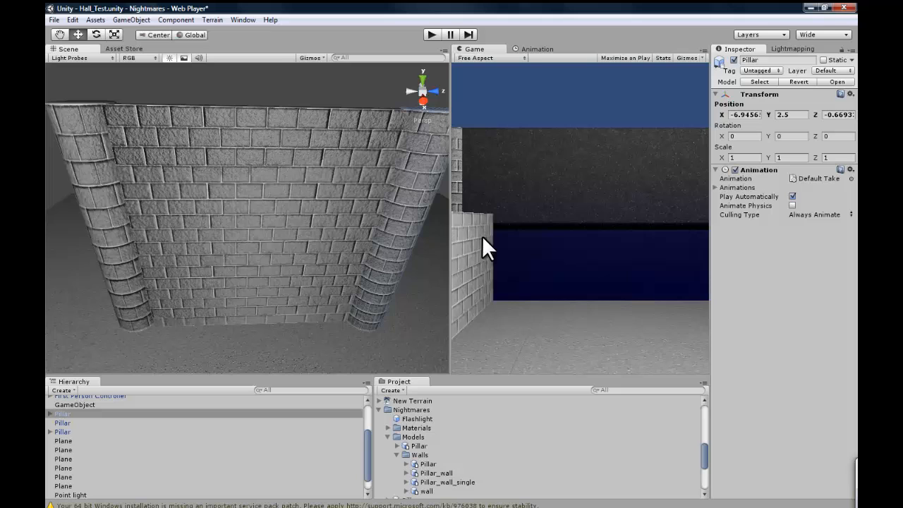
Step: Delete the new test pillar, the wall beside it and the second pillar from the hall scene
{"action": "left_click", "coordinate": [81, 181]}
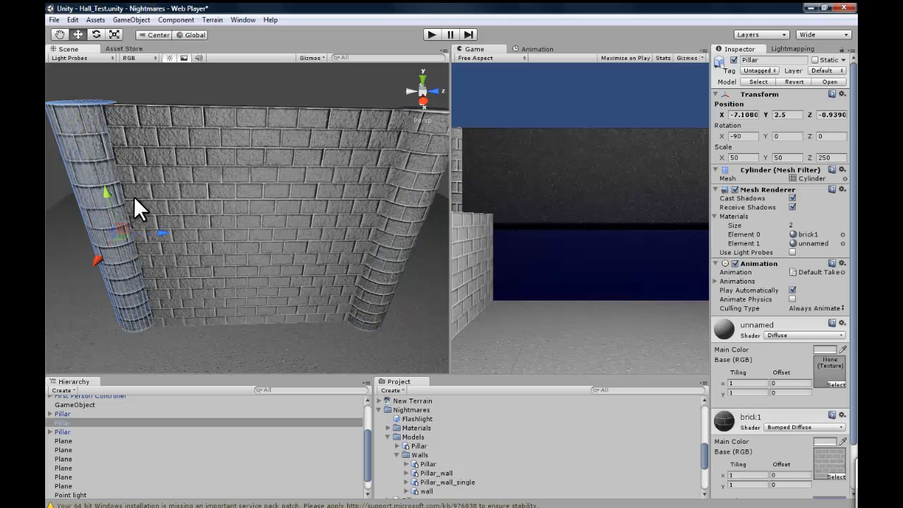
{"action": "key", "text": "Delete"}
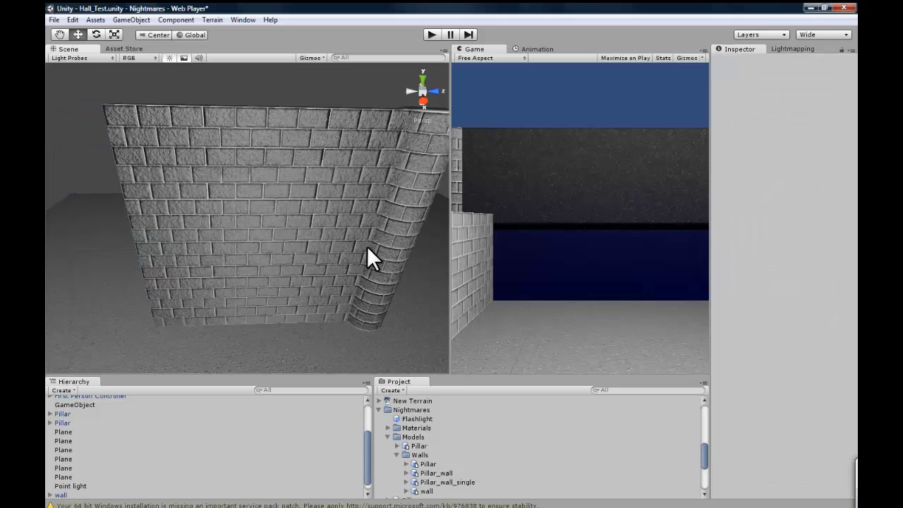
{"action": "left_click", "coordinate": [300, 242]}
{"action": "mouse_move", "coordinate": [227, 245]}
{"action": "left_mouse_down", "text": "alt"}
{"action": "mouse_move", "coordinate": [164, 219]}
{"action": "mouse_move", "coordinate": [295, 218]}
{"action": "mouse_move", "coordinate": [167, 216]}
{"action": "mouse_move", "coordinate": [203, 235]}
{"action": "mouse_move", "coordinate": [243, 241]}
{"action": "left_mouse_up", "text": "alt"}
{"action": "left_click", "coordinate": [244, 241]}
{"action": "key", "text": "Delete"}
{"action": "left_click", "coordinate": [384, 213]}
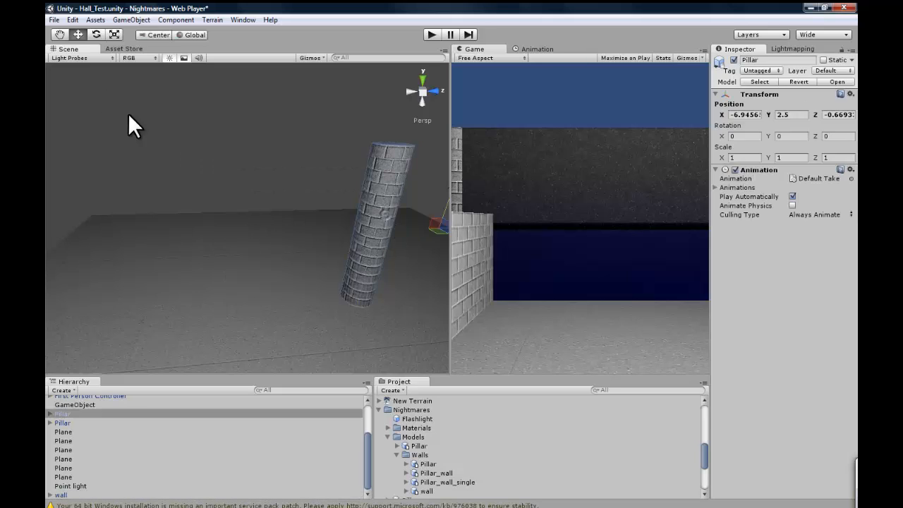
{"action": "key", "text": "Delete"}
Step: Find the Intro scene in the project assets and open it
{"action": "left_click", "coordinate": [53, 20]}
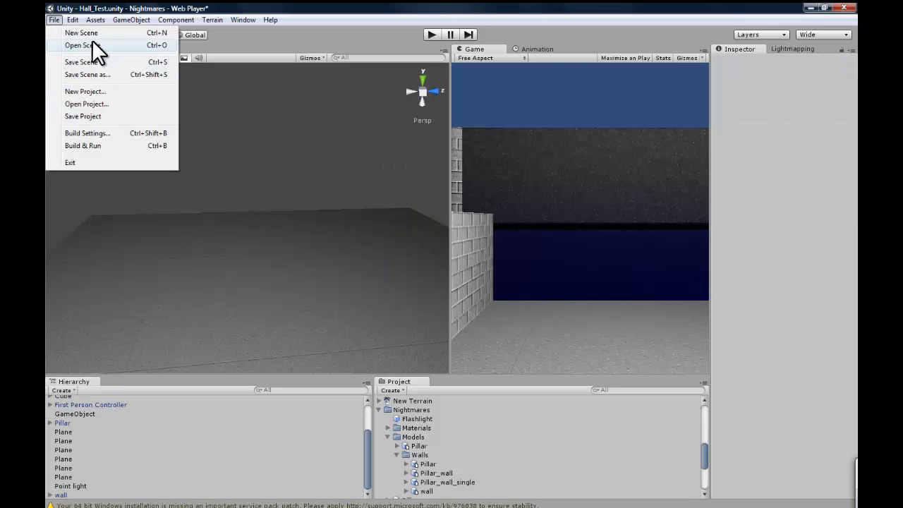
{"action": "left_click", "coordinate": [415, 435]}
{"action": "scroll", "coordinate": [415, 432], "scroll_direction": "down", "scroll_amount": 5}
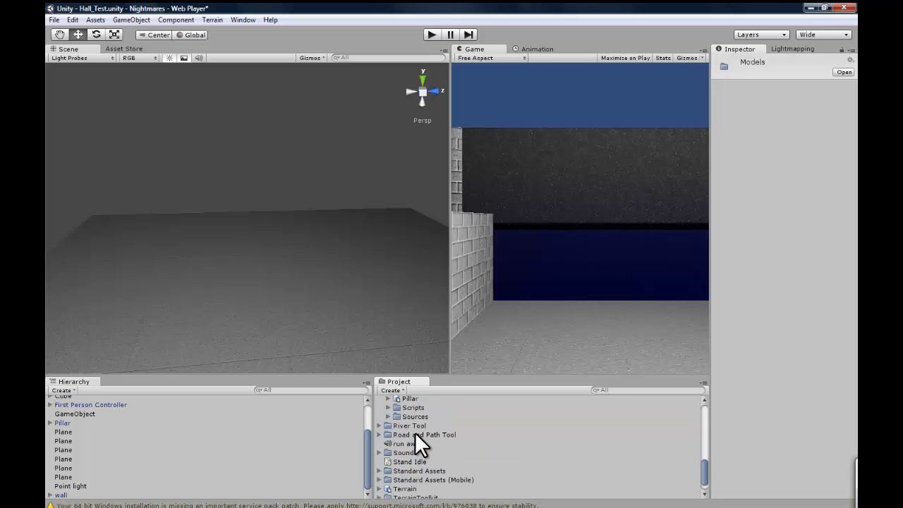
{"action": "scroll", "coordinate": [415, 434], "scroll_direction": "up", "scroll_amount": 10}
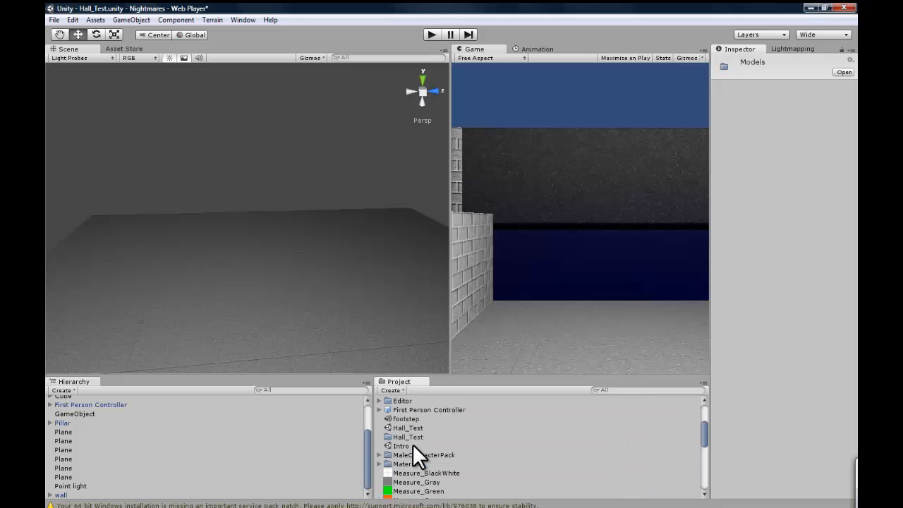
{"action": "scroll", "coordinate": [405, 448], "scroll_direction": "up", "scroll_amount": 2}
{"action": "scroll", "coordinate": [401, 444], "scroll_direction": "down", "scroll_amount": 2}
{"action": "double_click", "coordinate": [402, 445]}
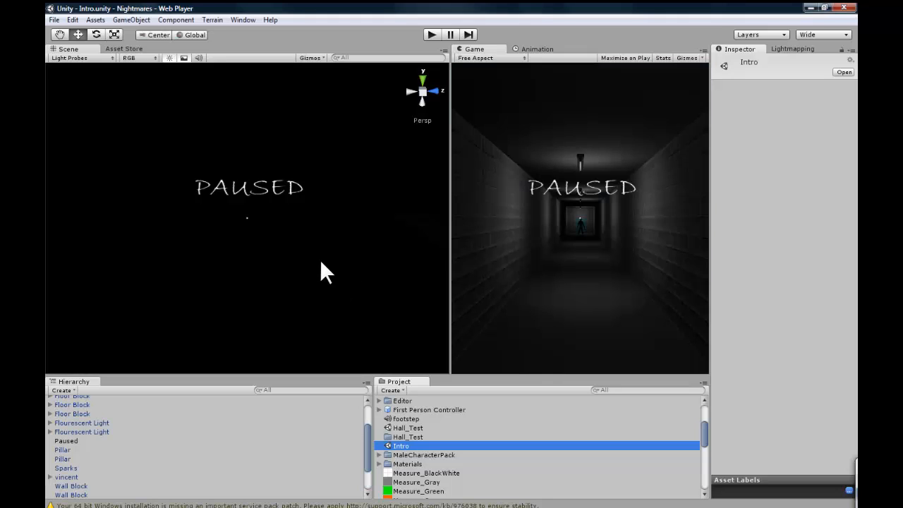
Step: Frame the first Flourescent Light in the scene view and look down the brick hallway
{"action": "right_click_drag", "start_coordinate": [302, 265], "coordinate": [390, 224]}
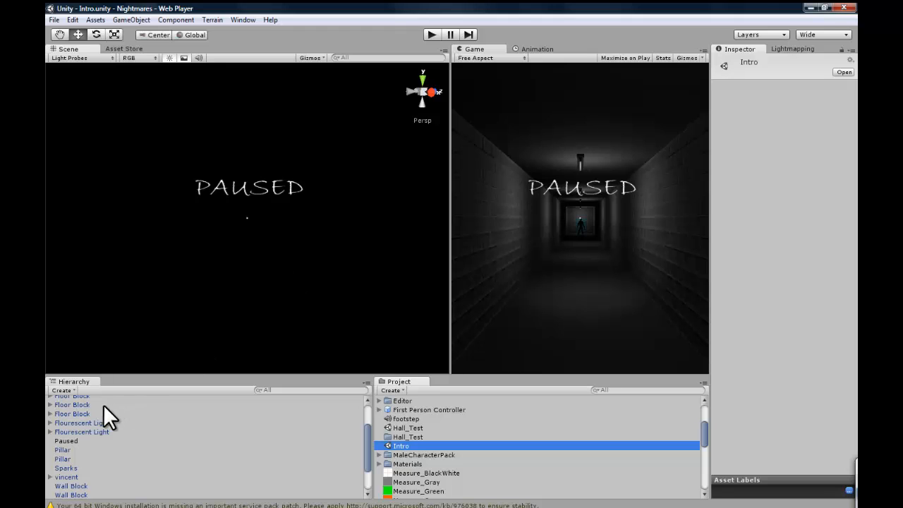
{"action": "left_click", "coordinate": [99, 422]}
{"action": "key", "text": "f"}
{"action": "right_click_drag", "start_coordinate": [286, 254], "coordinate": [342, 237]}
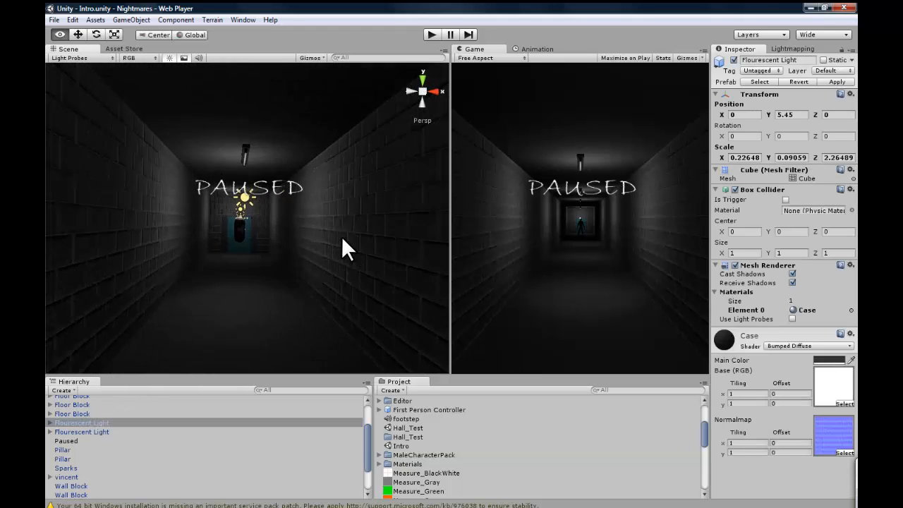
{"action": "key", "text": "f"}
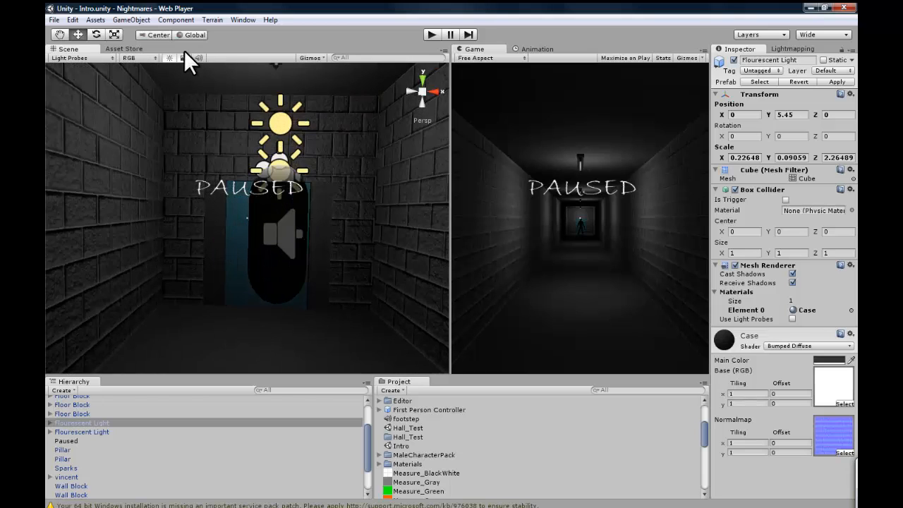
Step: Examine the brick walls around the blue door at the end of the hallway, up close
{"action": "right_click_drag", "start_coordinate": [311, 237], "coordinate": [444, 230]}
{"action": "key", "text": "d"}
{"action": "right_click_drag", "start_coordinate": [329, 259], "coordinate": [325, 231]}
{"action": "left_click", "coordinate": [329, 257]}
{"action": "key", "text": "a"}
{"action": "right_click_drag", "start_coordinate": [374, 271], "coordinate": [501, 265]}
{"action": "key", "text": "w"}
{"action": "key", "text": "s"}
{"action": "key", "text": "w"}
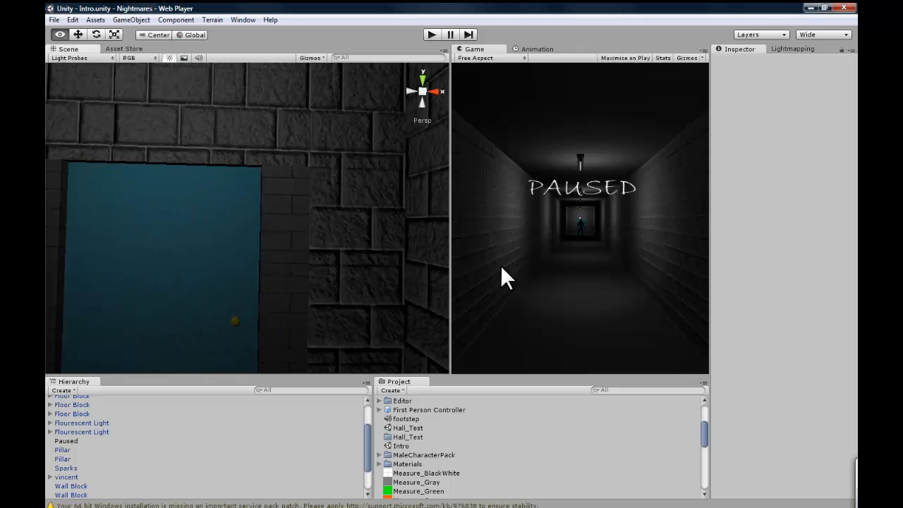
{"action": "key", "text": "w"}
{"action": "right_click_drag", "start_coordinate": [354, 274], "coordinate": [436, 274]}
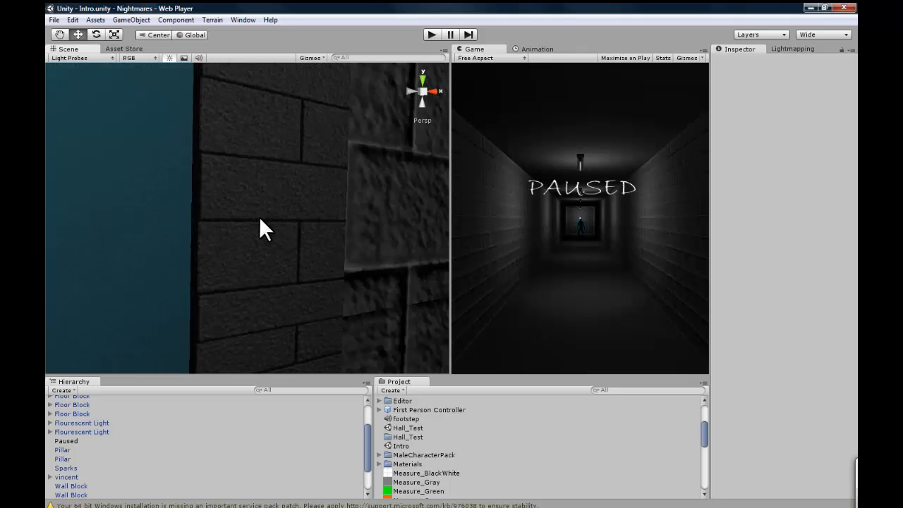
Step: Select the brick blocks in the door frame and the surrounding wall and examine their bump2 texture tiling
{"action": "left_click", "coordinate": [258, 216]}
{"action": "key", "text": "s"}
{"action": "right_click_drag", "start_coordinate": [325, 280], "coordinate": [341, 309]}
{"action": "left_click", "coordinate": [264, 214]}
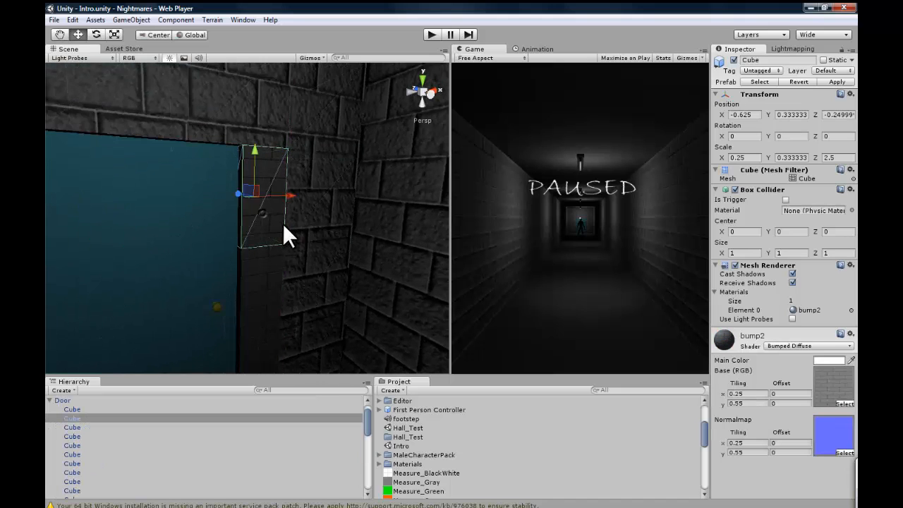
{"action": "right_click_drag", "start_coordinate": [306, 230], "coordinate": [344, 196]}
{"action": "key", "text": "w"}
{"action": "key", "text": "s"}
{"action": "left_click", "coordinate": [346, 226]}
{"action": "key", "text": "s"}
{"action": "left_click", "coordinate": [348, 232]}
{"action": "key", "text": "s"}
{"action": "right_click_drag", "start_coordinate": [347, 232], "coordinate": [177, 193]}
{"action": "key", "text": "w"}
{"action": "left_click", "coordinate": [200, 201]}
{"action": "left_click", "coordinate": [232, 195]}
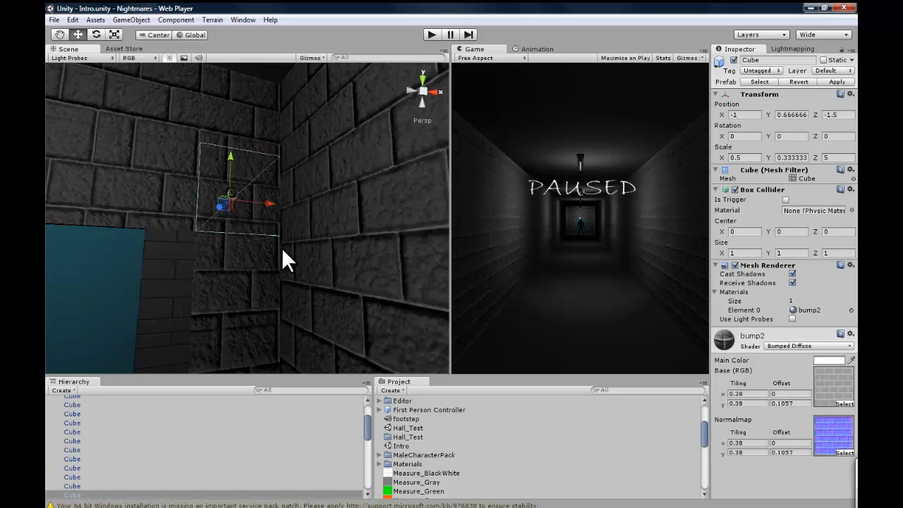
Step: Examine how the round brick pillars fit into the hallway corners beside the blue door
{"action": "right_click_drag", "start_coordinate": [304, 256], "coordinate": [328, 231]}
{"action": "key", "text": "w"}
{"action": "key", "text": "s"}
{"action": "key", "text": "d"}
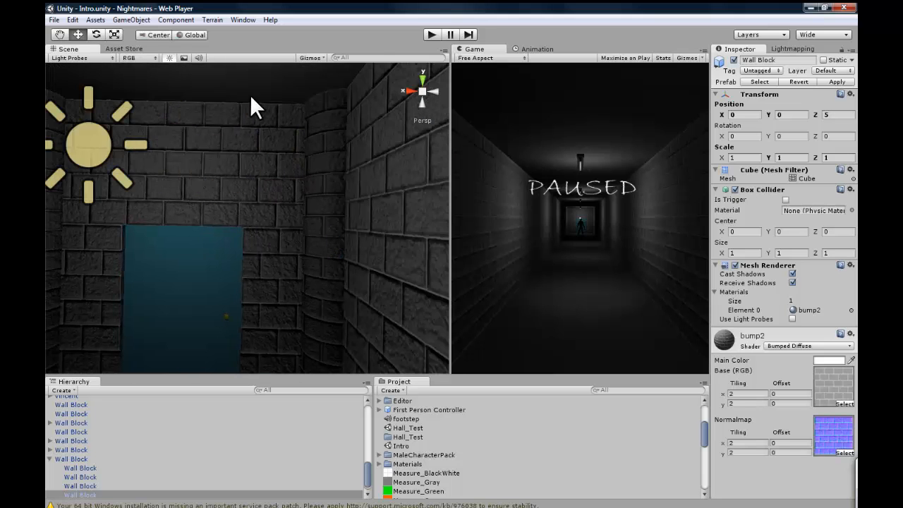
{"action": "right_click_drag", "start_coordinate": [322, 302], "coordinate": [208, 258]}
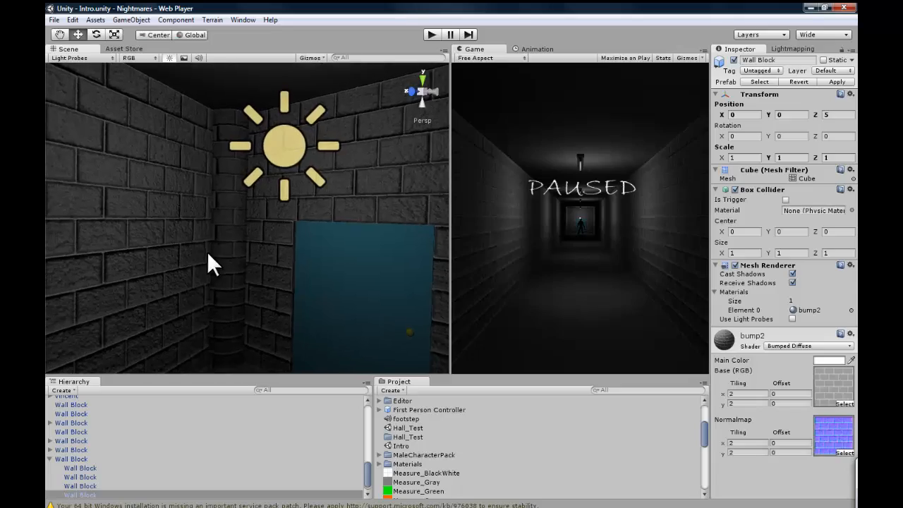
Step: Maximize the scene view to look along the whole hallway, and restore the normal layout
{"action": "key", "text": "shift+space"}
{"action": "right_click_drag", "start_coordinate": [357, 296], "coordinate": [324, 298]}
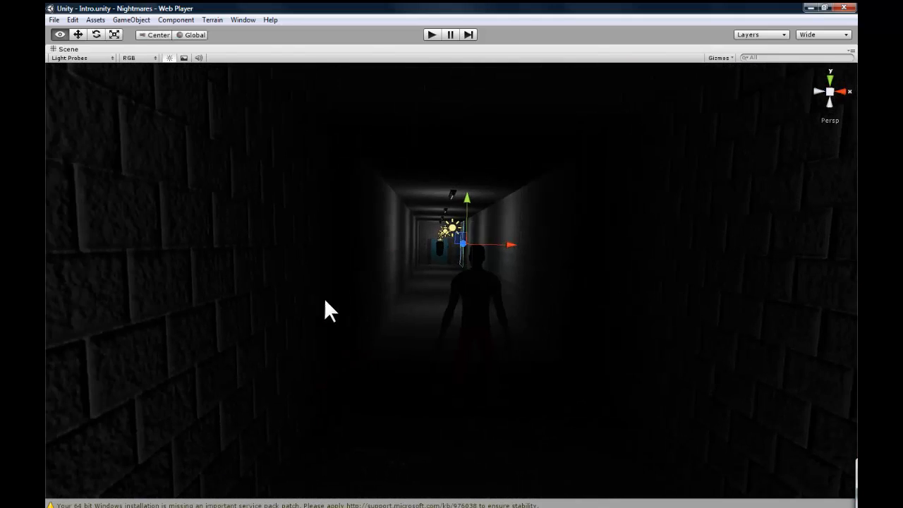
{"action": "key", "text": "shift+space"}
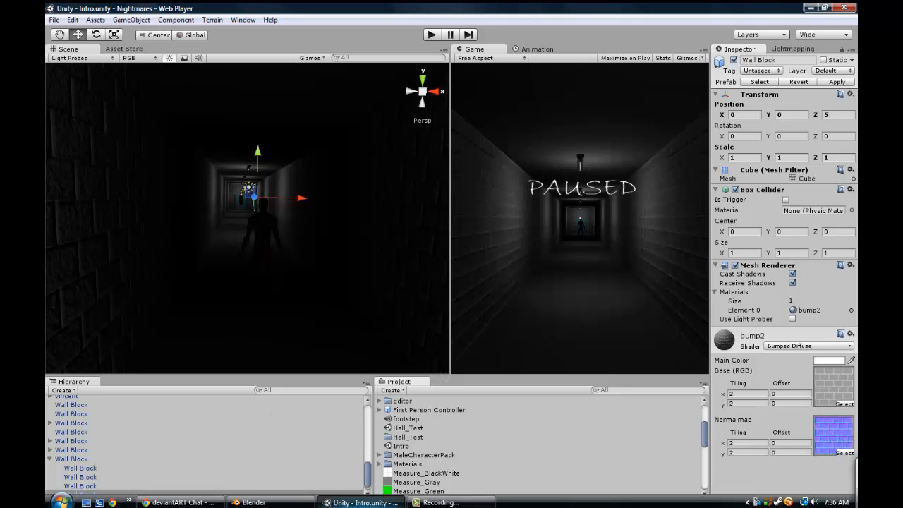
{"action": "left_click", "coordinate": [435, 503]}
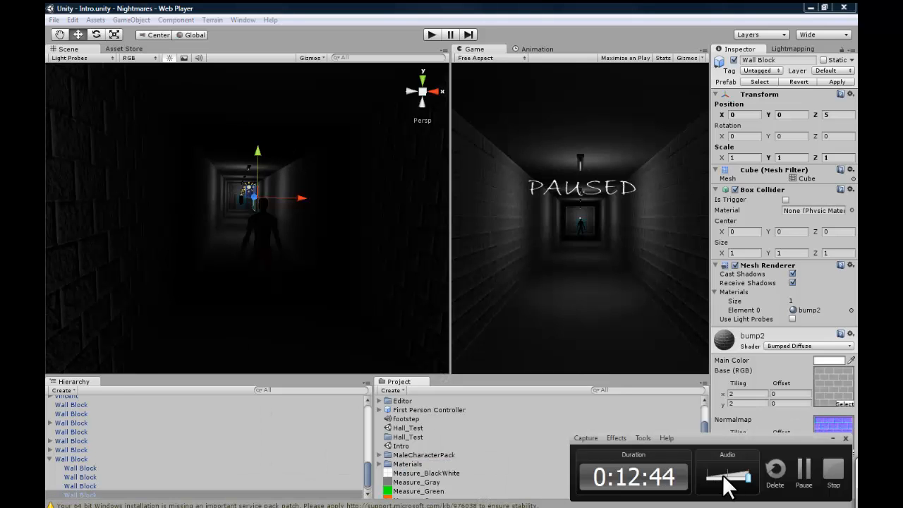